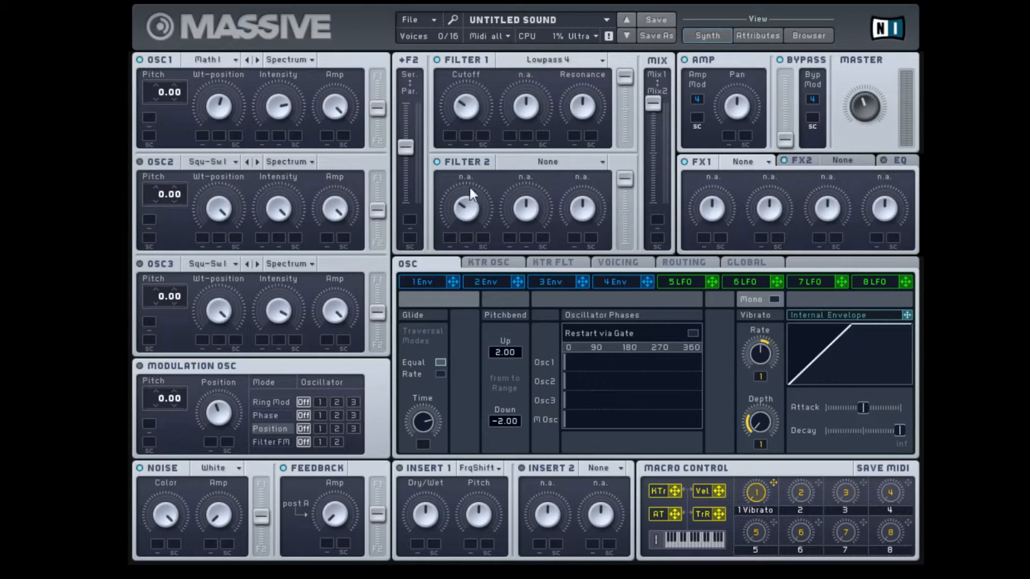
# Look over the preset list, the Browser view and the Attributes view, and return to the Synth view
pyautogui.click(556, 15)
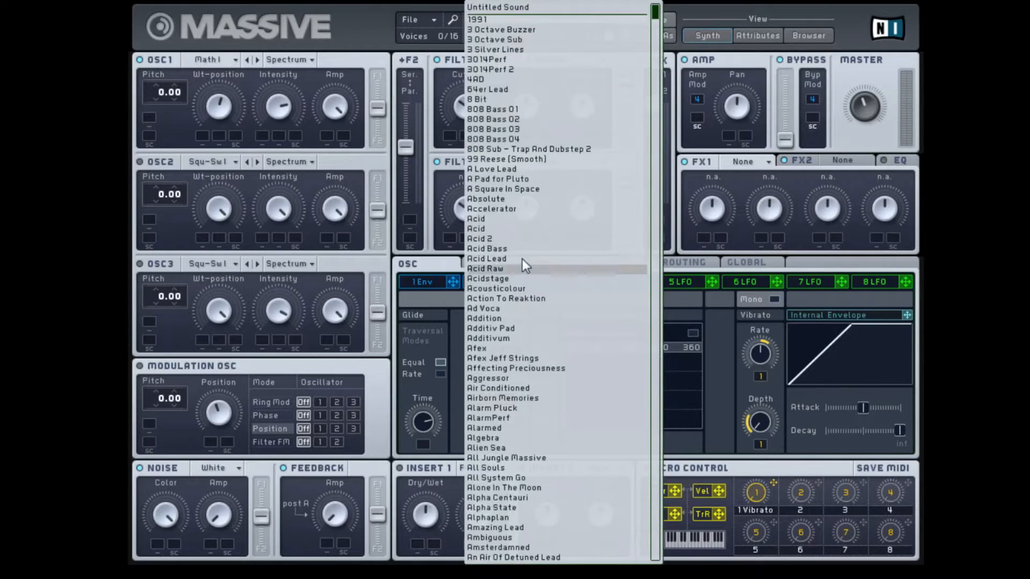
pyautogui.click(689, 13)
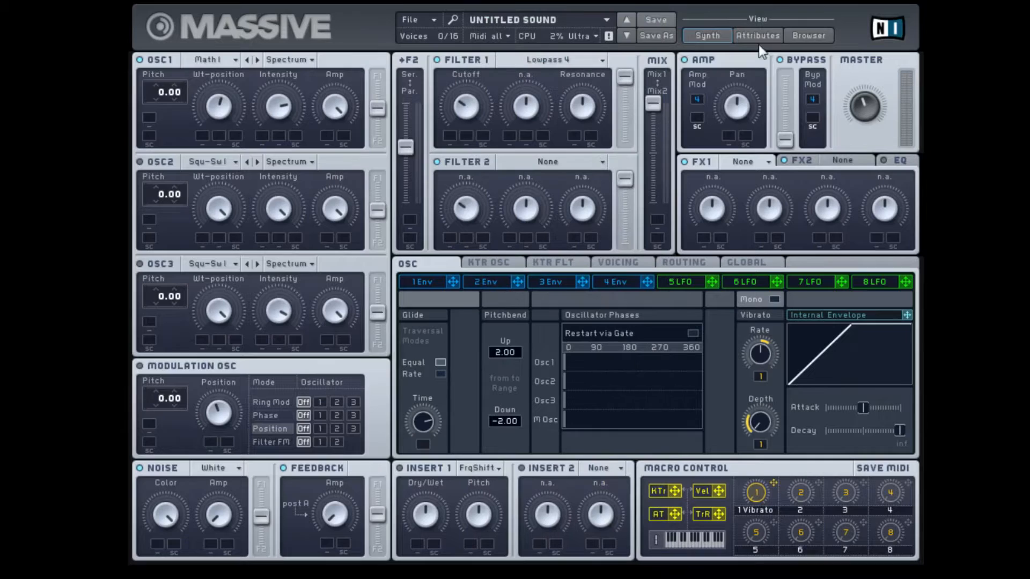
pyautogui.click(818, 33)
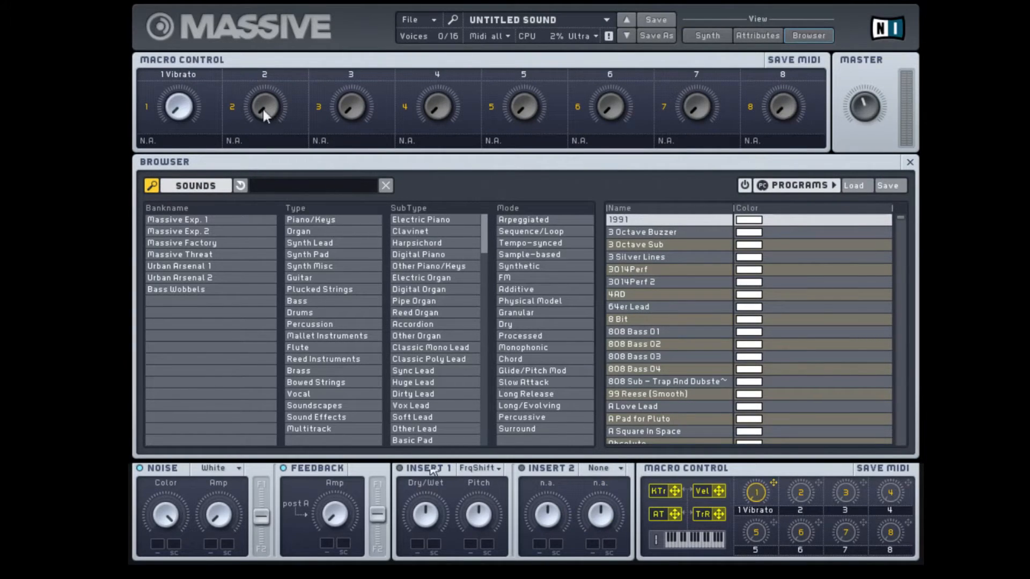
pyautogui.click(775, 38)
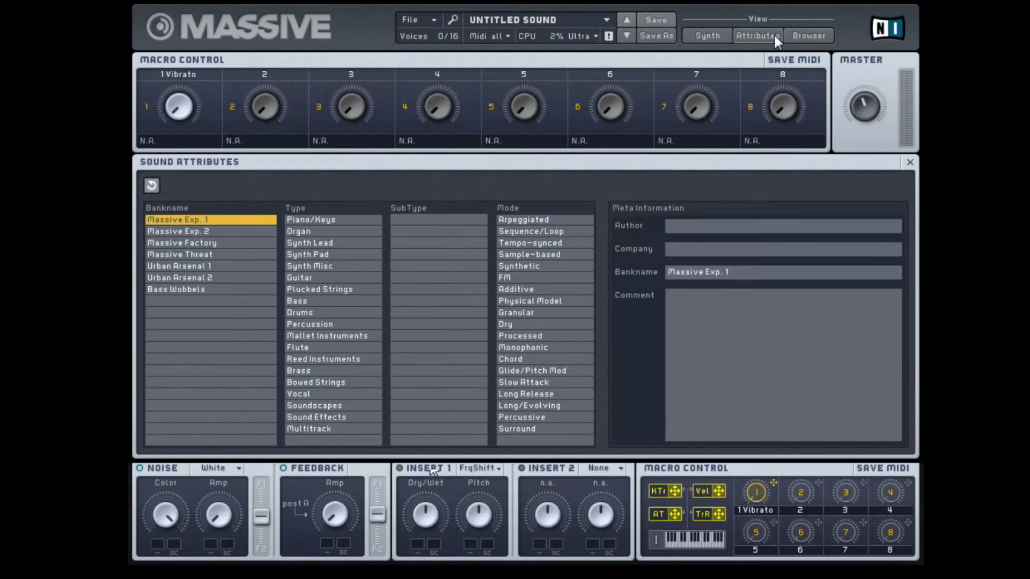
pyautogui.click(722, 38)
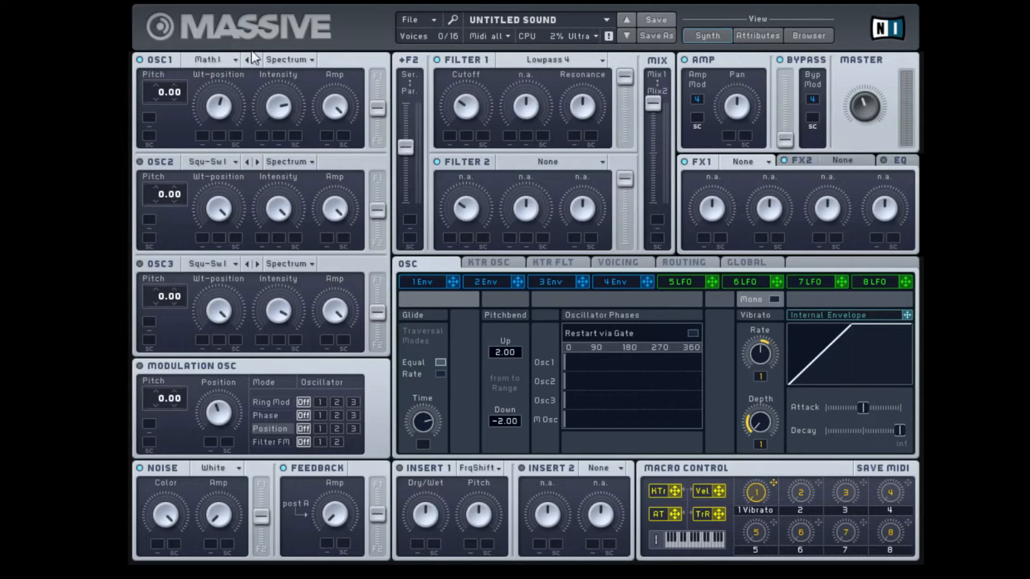
# Look through OSC1's wavetable list and adjust its Wt-position
pyautogui.click(232, 61)
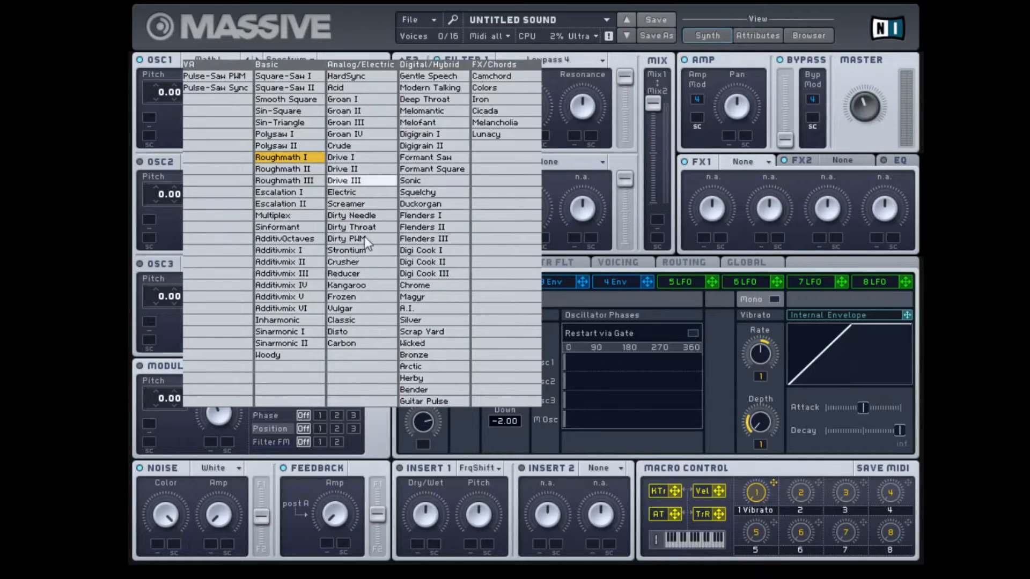
pyautogui.click(210, 67)
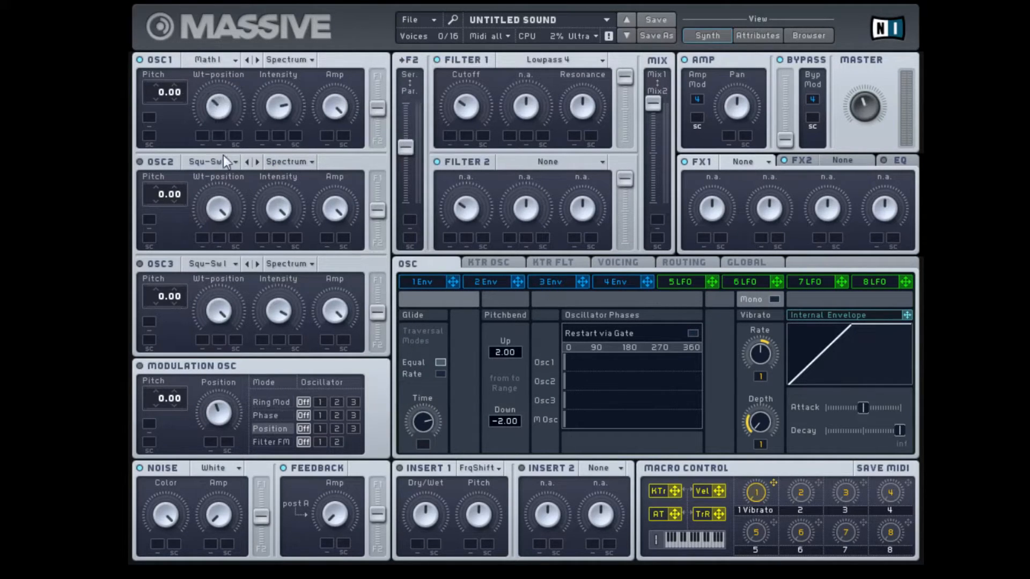
pyautogui.moveTo(228, 121); pyautogui.dragTo(224, 127)
# Step OSC1 back and forth through its wavetables and settle on M-plex
pyautogui.click(257, 61)
pyautogui.click(257, 62)
pyautogui.click(257, 61)
pyautogui.click(257, 61)
pyautogui.click(257, 61)
pyautogui.click(247, 63)
pyautogui.click(248, 63)
pyautogui.click(256, 62)
pyautogui.click(250, 60)
pyautogui.click(250, 60)
pyautogui.click(256, 60)
pyautogui.click(256, 60)
pyautogui.click(256, 60)
pyautogui.click(248, 60)
# Set OSC1's Intensity slightly above the middle in Spectrum mode, with Amp at maximum
pyautogui.moveTo(278, 105); pyautogui.dragTo(282, 140)
pyautogui.click(288, 61)
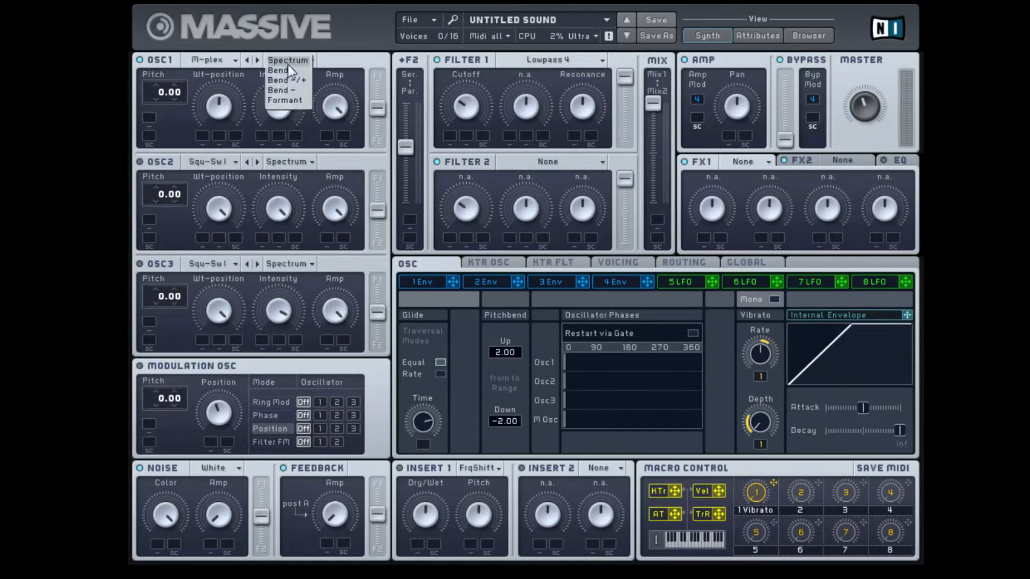
pyautogui.click(296, 59)
pyautogui.moveTo(279, 108); pyautogui.dragTo(281, 114)
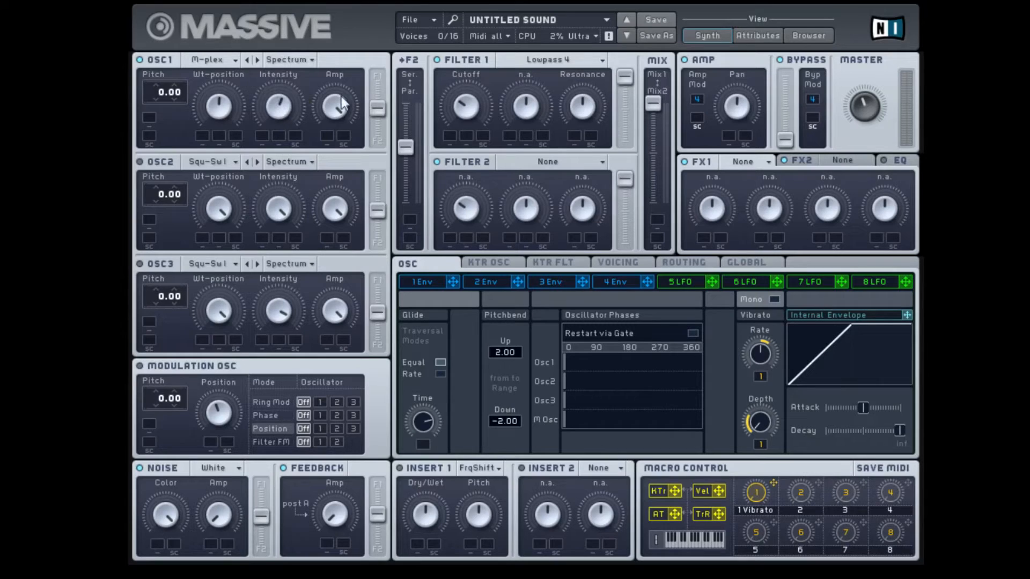
pyautogui.moveTo(334, 104); pyautogui.dragTo(332, 69)
# Examine the settings of envelopes 1, 3 and 4 and LFO 5, returning to envelope 1
pyautogui.click(403, 282)
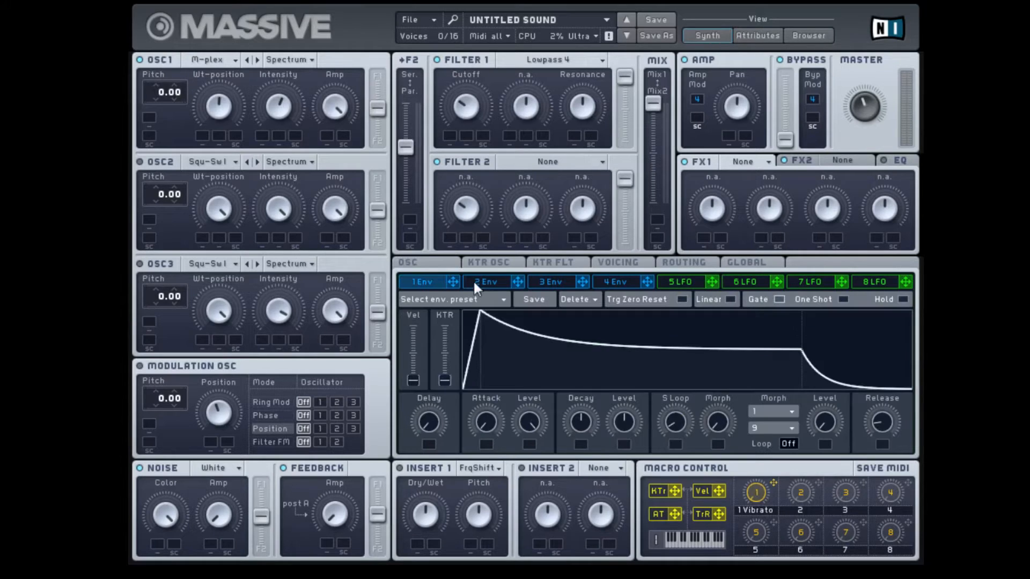
pyautogui.click(571, 278)
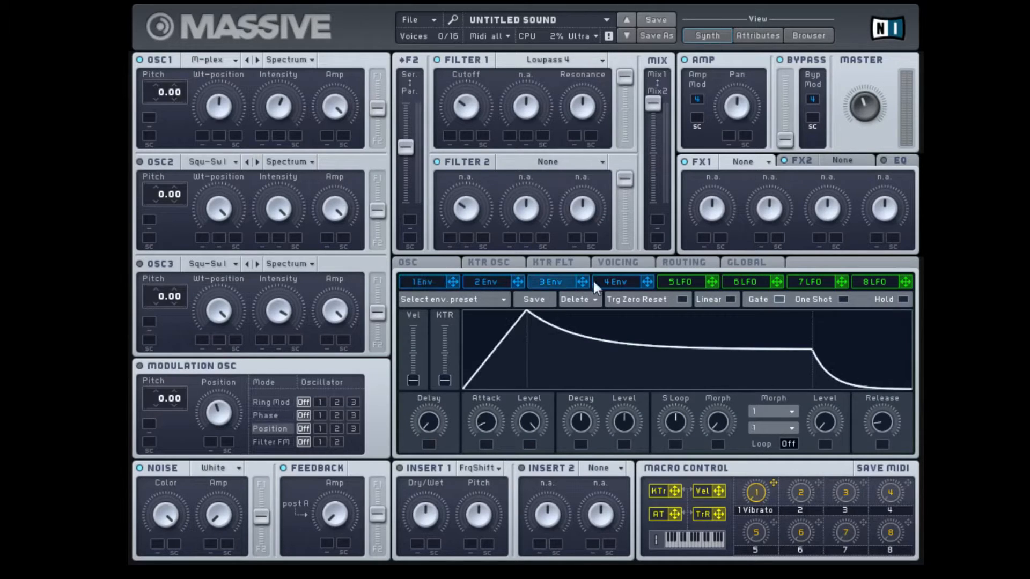
pyautogui.click(600, 279)
pyautogui.click(678, 279)
pyautogui.click(620, 284)
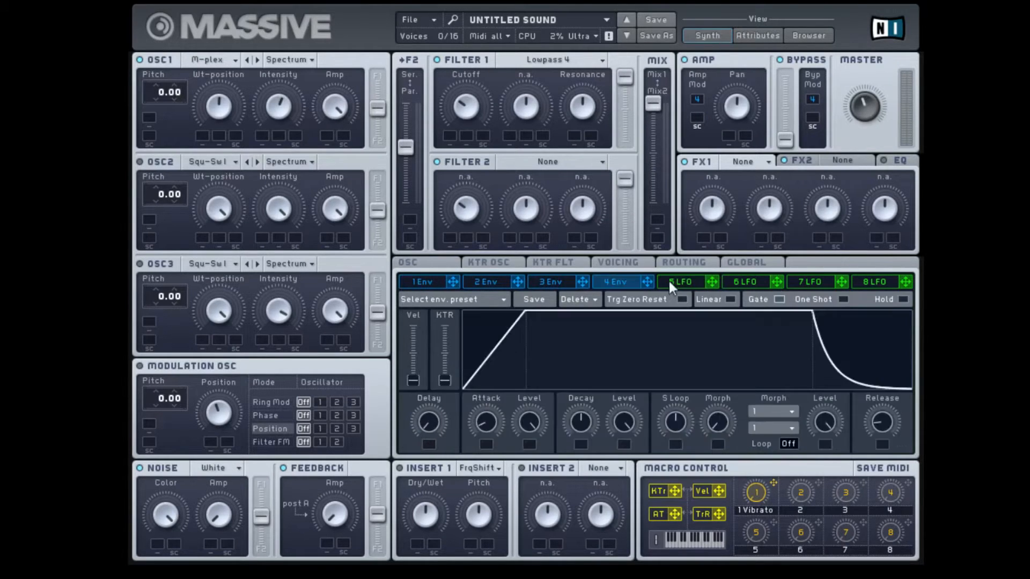
pyautogui.click(670, 279)
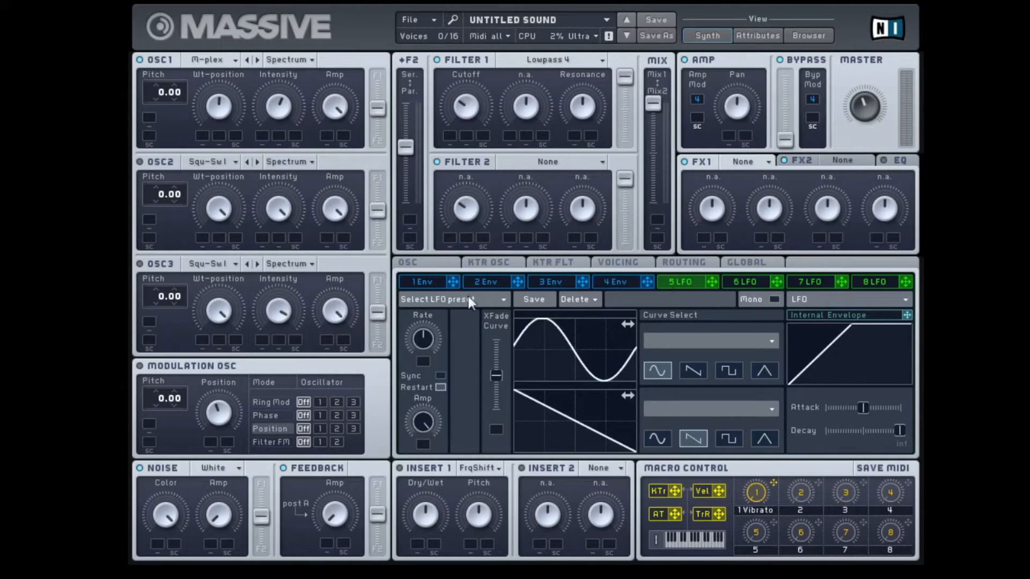
pyautogui.click(424, 281)
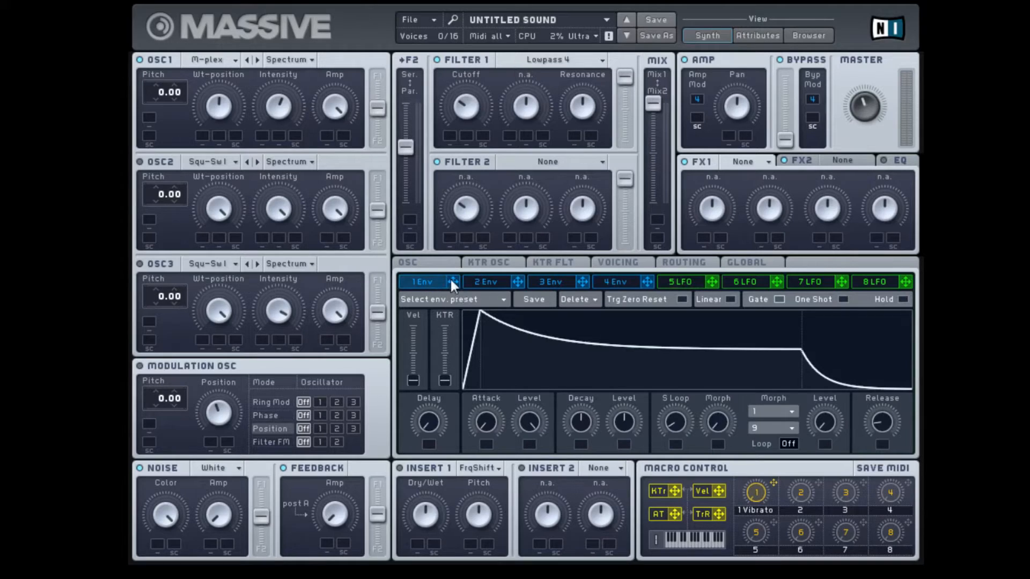
# Assign Env 1 to OSC1's Wt-position with a modulation range, and switch the assignment off again
pyautogui.moveTo(453, 282); pyautogui.dragTo(201, 136)
pyautogui.moveTo(225, 35); pyautogui.dragTo(206, 129)
pyautogui.moveTo(214, 76); pyautogui.dragTo(212, 110)
pyautogui.rightClick(203, 136)
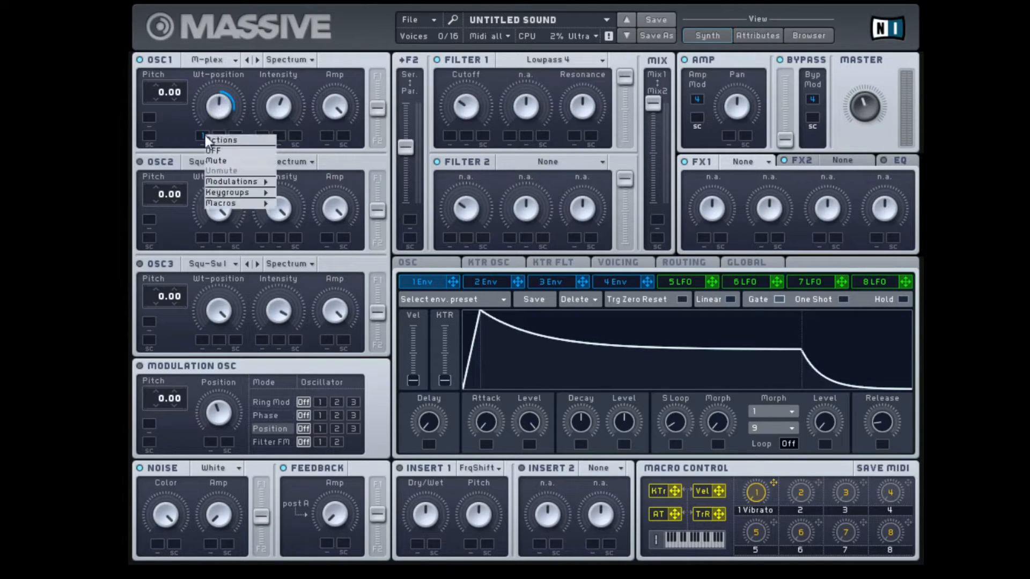
pyautogui.click(233, 152)
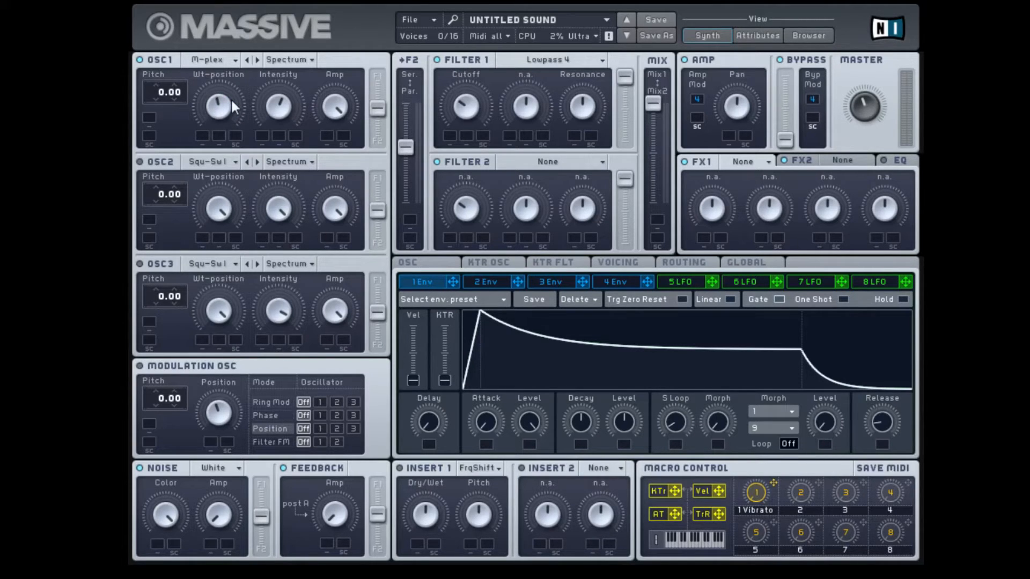
# Try modulating OSC1's Wt-position with Env 1 and feeding LFO 5 into its sidechain slot
pyautogui.moveTo(282, 158); pyautogui.dragTo(204, 136)
pyautogui.rightClick(220, 136)
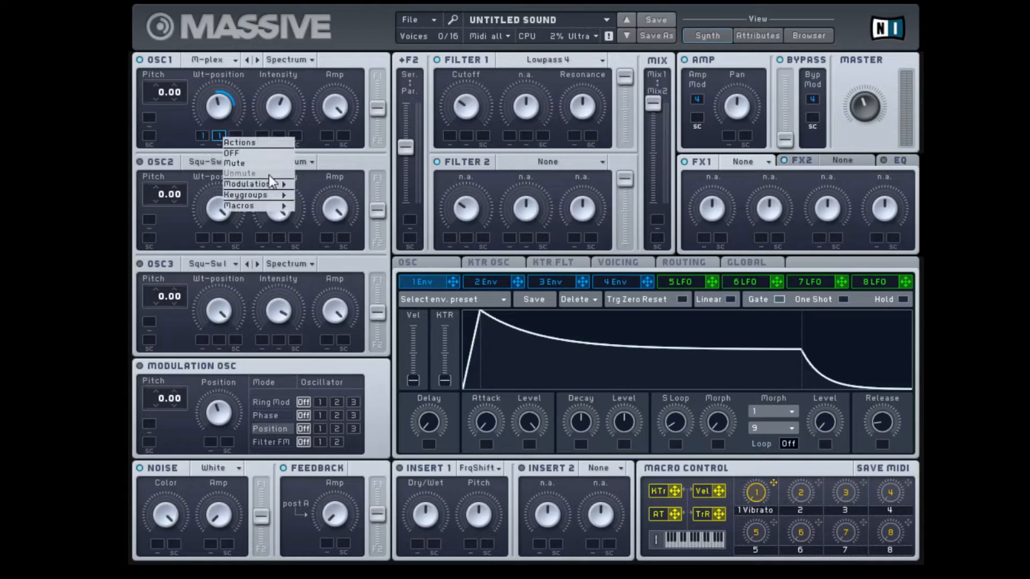
pyautogui.click(269, 157)
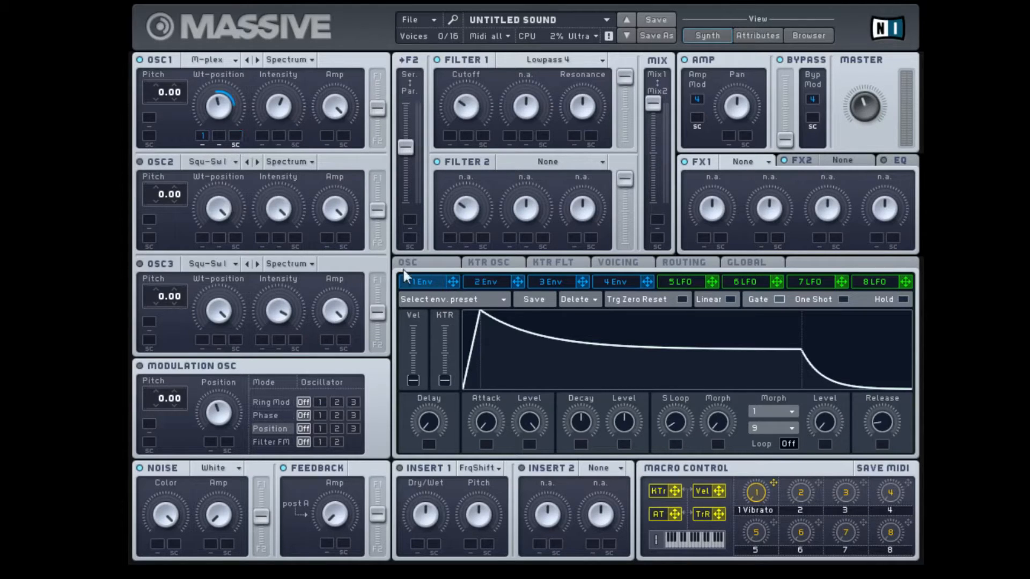
pyautogui.moveTo(452, 282); pyautogui.dragTo(214, 142)
pyautogui.moveTo(711, 282); pyautogui.dragTo(232, 168)
# Switch off all modulation assignments on OSC1's Wt-position, including the sidechain slot
pyautogui.rightClick(198, 137)
pyautogui.click(238, 143)
pyautogui.rightClick(235, 139)
pyautogui.click(203, 148)
pyautogui.rightClick(236, 134)
pyautogui.click(262, 149)
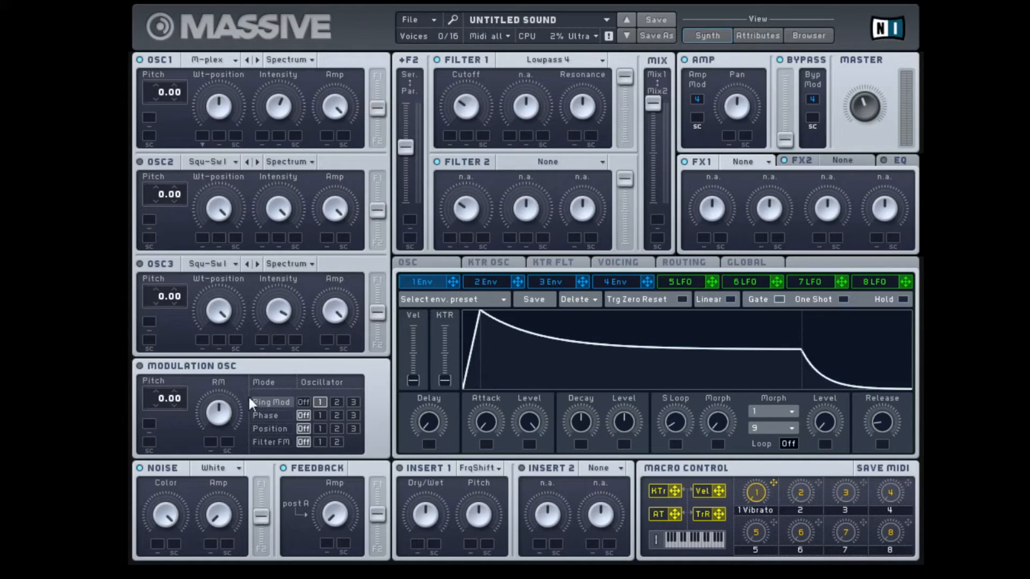
# Try Phase modulation on oscillator 3 and Position modulation on oscillator 2, and reset all Modulation Osc modes to Off
pyautogui.click(353, 416)
pyautogui.click(336, 428)
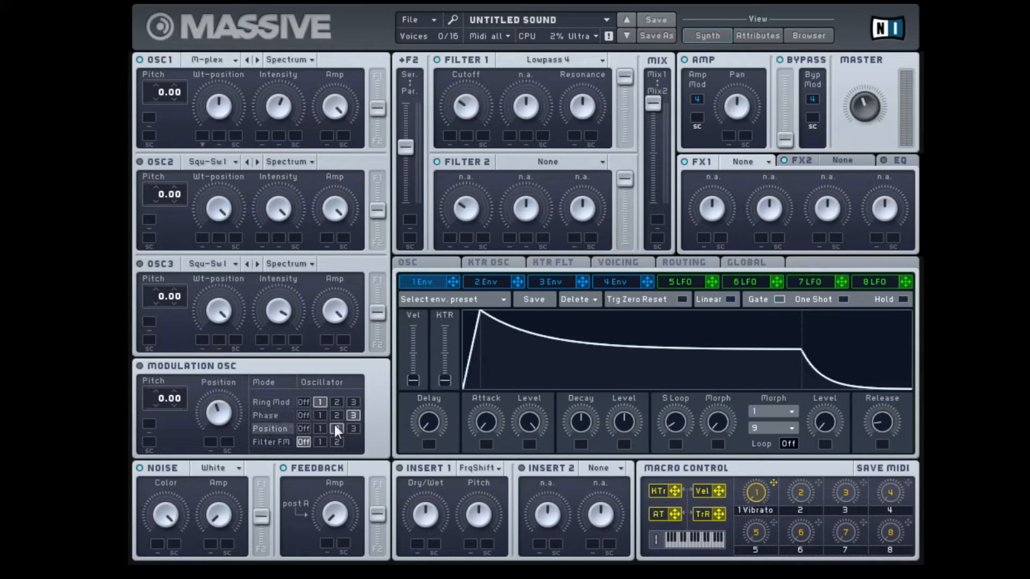
pyautogui.click(303, 415)
pyautogui.click(303, 401)
pyautogui.click(303, 428)
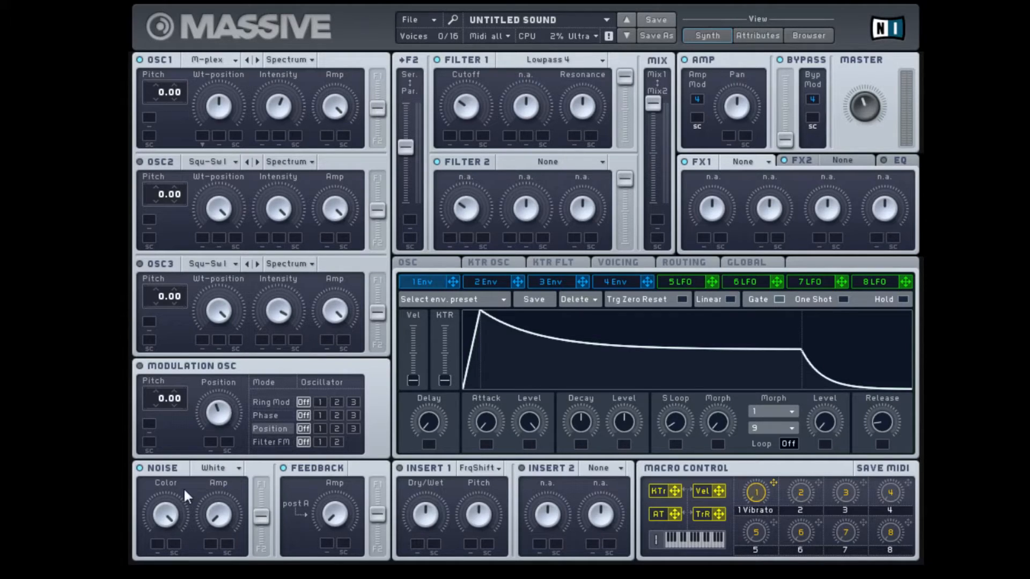
# Look through the noise types and try raising the noise Amp, returning it to minimum with White noise
pyautogui.click(205, 471)
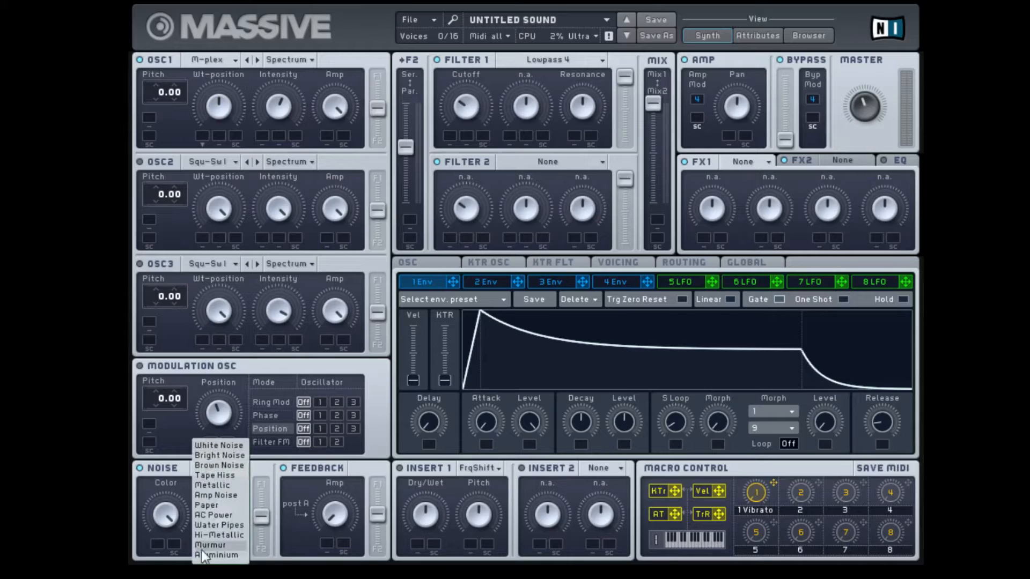
pyautogui.click(178, 491)
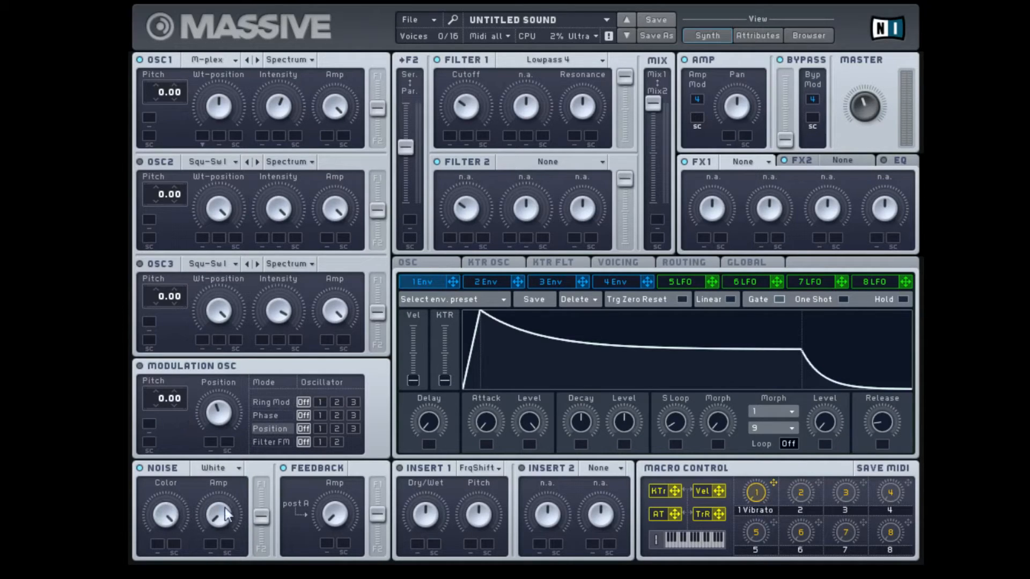
pyautogui.moveTo(217, 524); pyautogui.dragTo(229, 356)
pyautogui.click(217, 469)
pyautogui.click(187, 484)
pyautogui.moveTo(219, 514); pyautogui.dragTo(218, 577)
# Try out OSC1's F1/F2 routing fader and the filters' serial/parallel fader
pyautogui.moveTo(375, 111)
pyautogui.mouseDown()
pyautogui.moveTo(373, 63)
pyautogui.moveTo(375, 150)
pyautogui.moveTo(378, 99)
pyautogui.mouseUp()
pyautogui.moveTo(373, 85); pyautogui.dragTo(380, 109)
pyautogui.moveTo(405, 131); pyautogui.dragTo(406, 103)
pyautogui.moveTo(413, 105); pyautogui.dragTo(410, 216)
# Try the filter Mix fader, return it to Mix2, and set the serial/parallel fader near its midpoint
pyautogui.moveTo(655, 102)
pyautogui.mouseDown()
pyautogui.moveTo(652, 143)
pyautogui.moveTo(656, 104)
pyautogui.mouseUp()
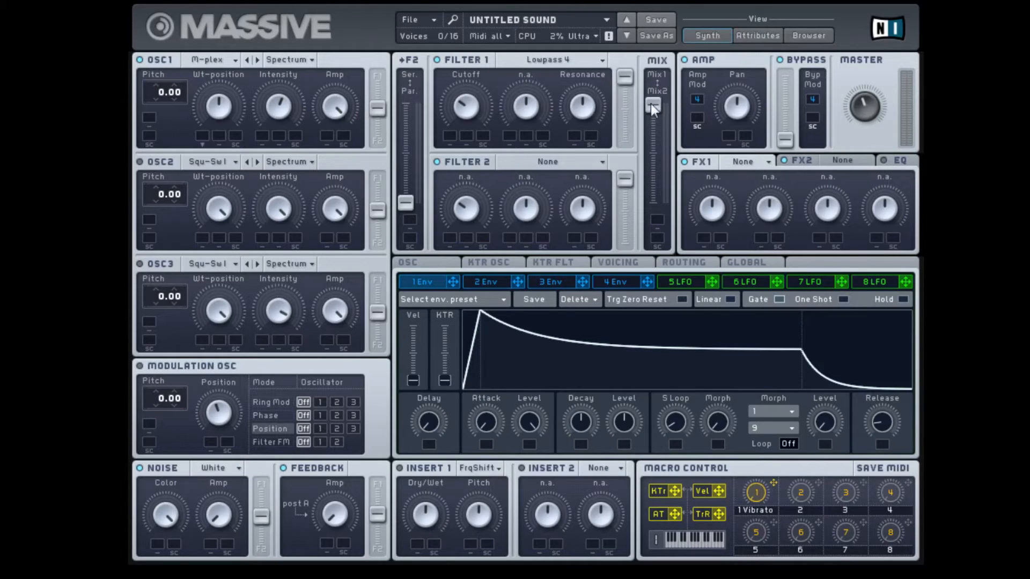
pyautogui.moveTo(652, 106); pyautogui.dragTo(652, 103)
pyautogui.moveTo(413, 200); pyautogui.dragTo(432, 144)
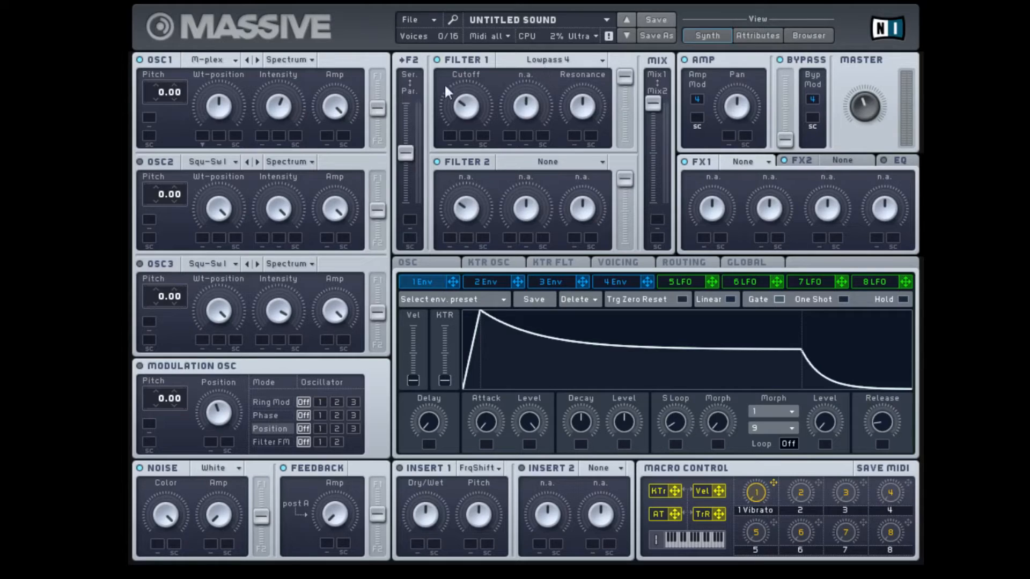
# Try the Daft type on Filter 1 and set the filter to None
pyautogui.click(571, 63)
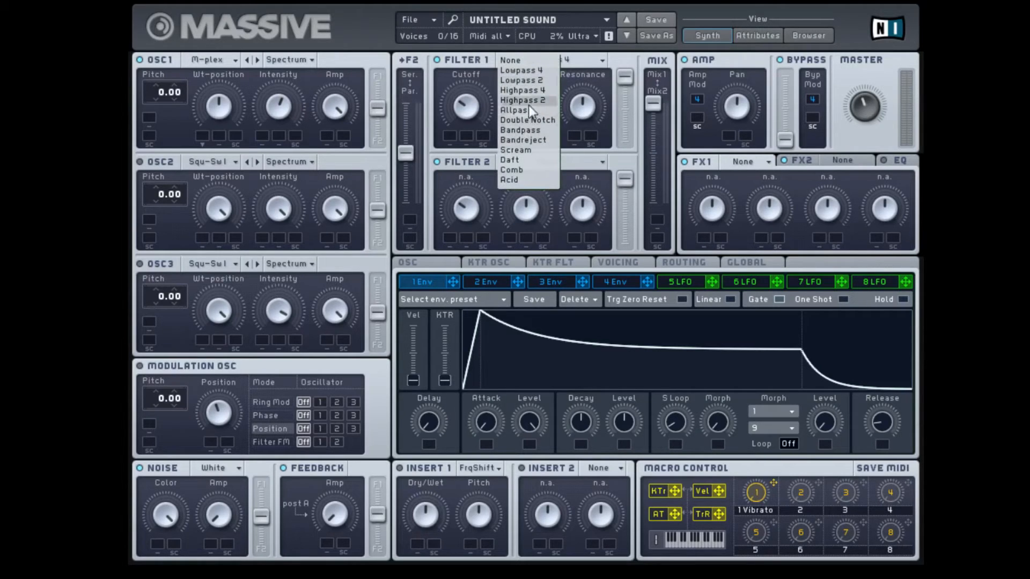
pyautogui.click(530, 160)
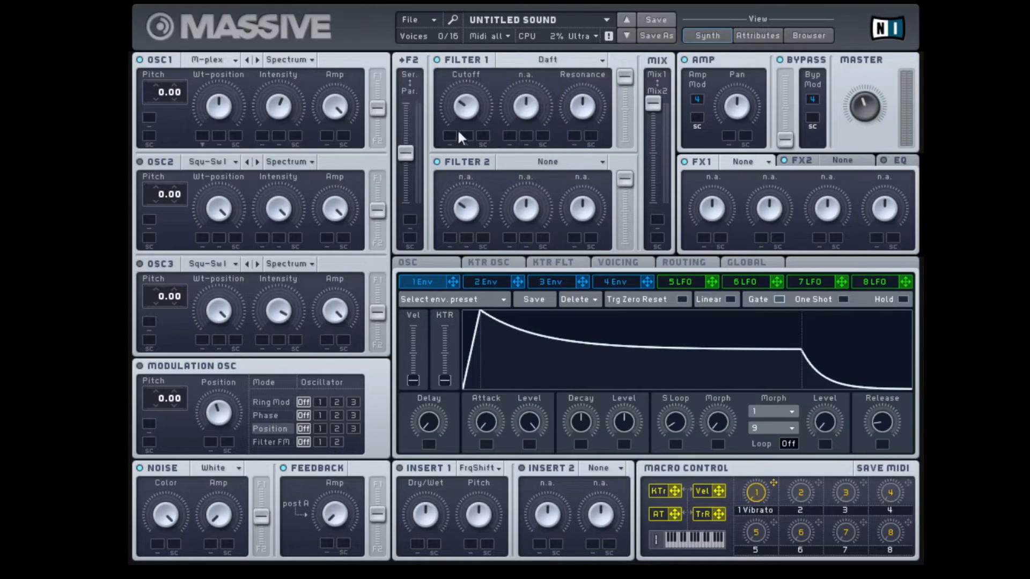
pyautogui.click(546, 65)
pyautogui.click(539, 68)
# Try the Highpass 2 and Bandpass types on Filter 2 and reset it to None
pyautogui.click(552, 165)
pyautogui.click(529, 198)
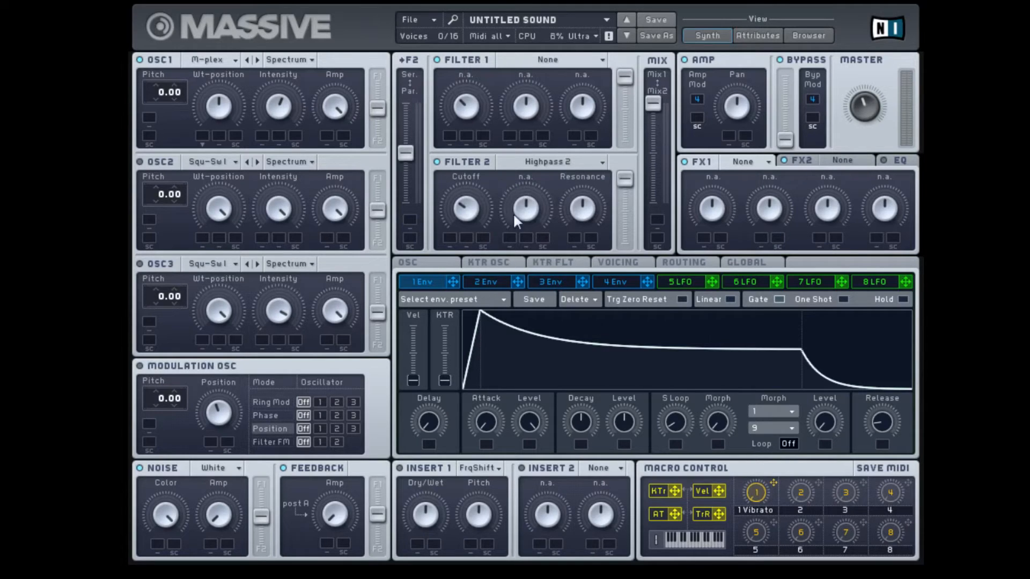
pyautogui.click(553, 164)
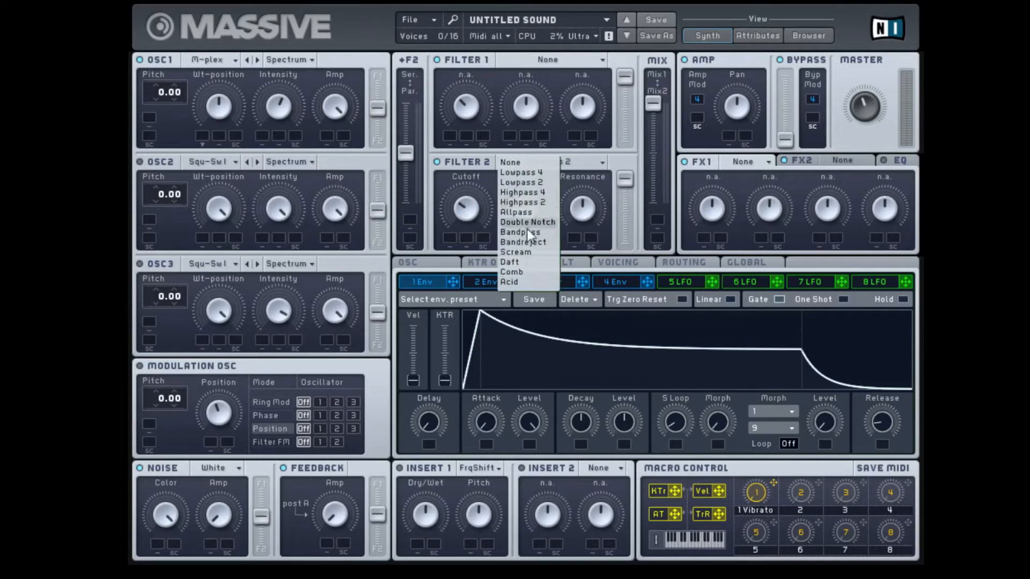
pyautogui.click(526, 232)
pyautogui.click(559, 165)
pyautogui.click(533, 164)
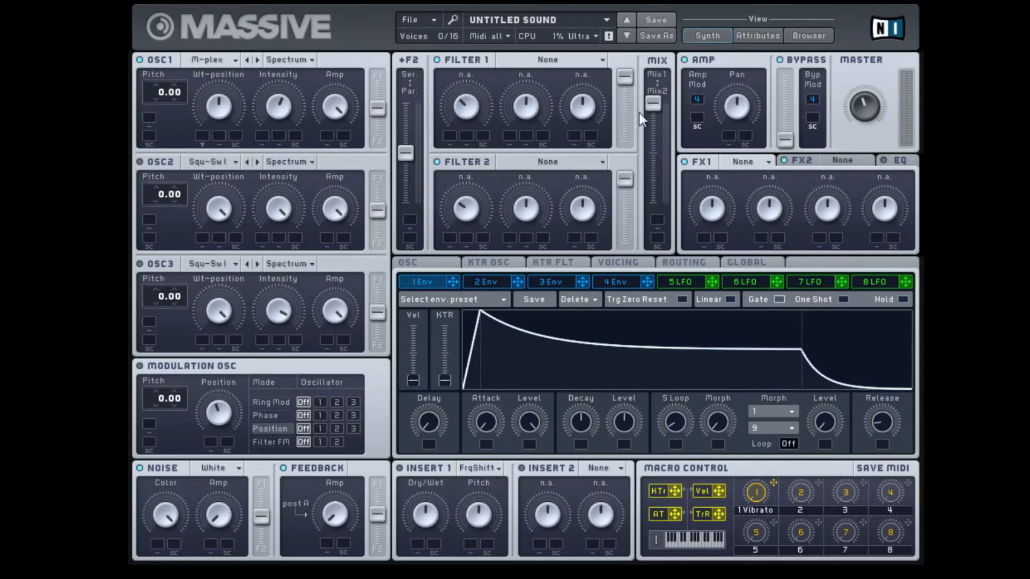
# Display the signal routing and try the feedback tap after each filter, returning it to the point after Amp/Pan
pyautogui.moveTo(651, 173); pyautogui.dragTo(668, 132)
pyautogui.click(682, 264)
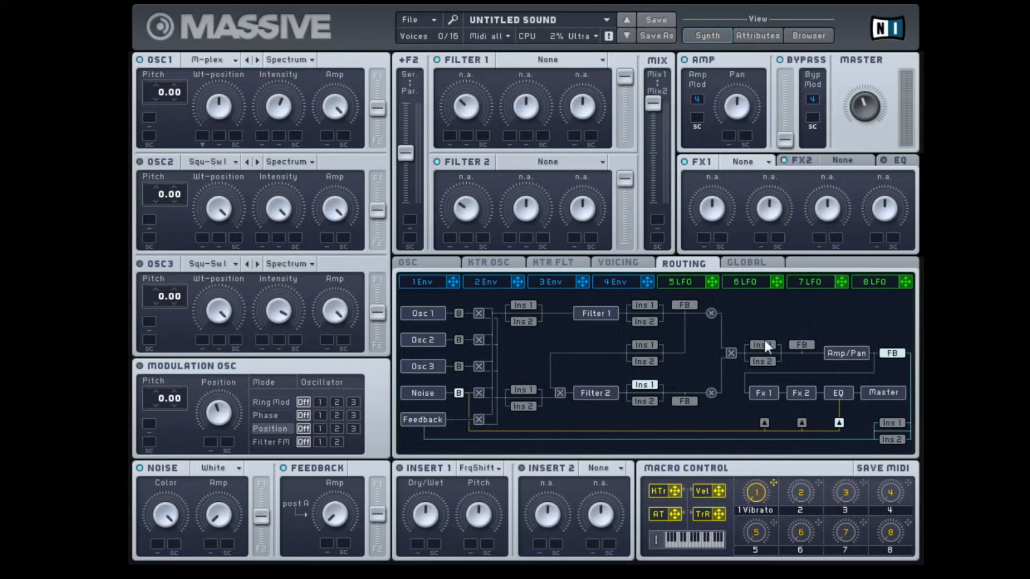
pyautogui.click(684, 305)
pyautogui.click(684, 401)
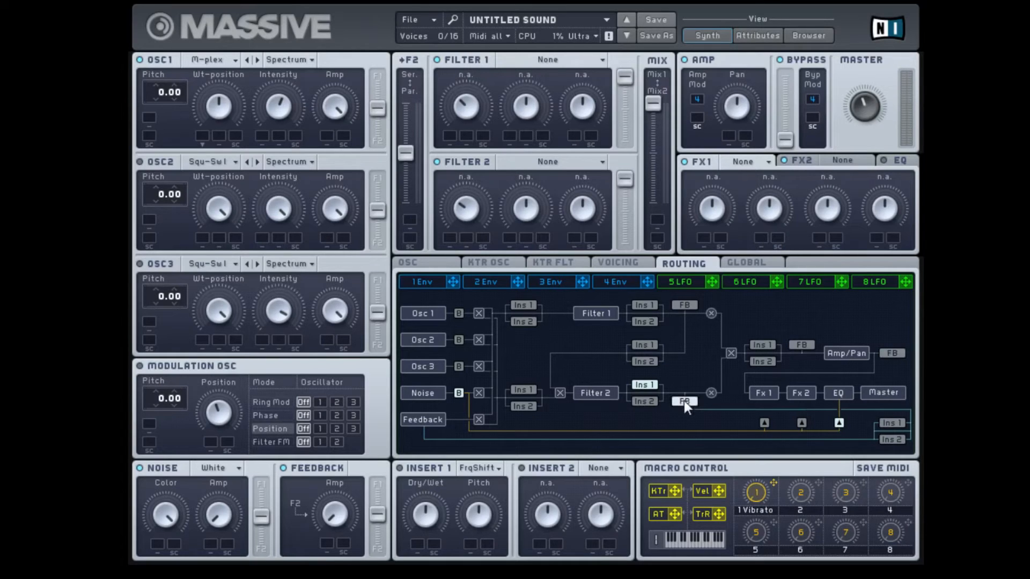
pyautogui.click(897, 356)
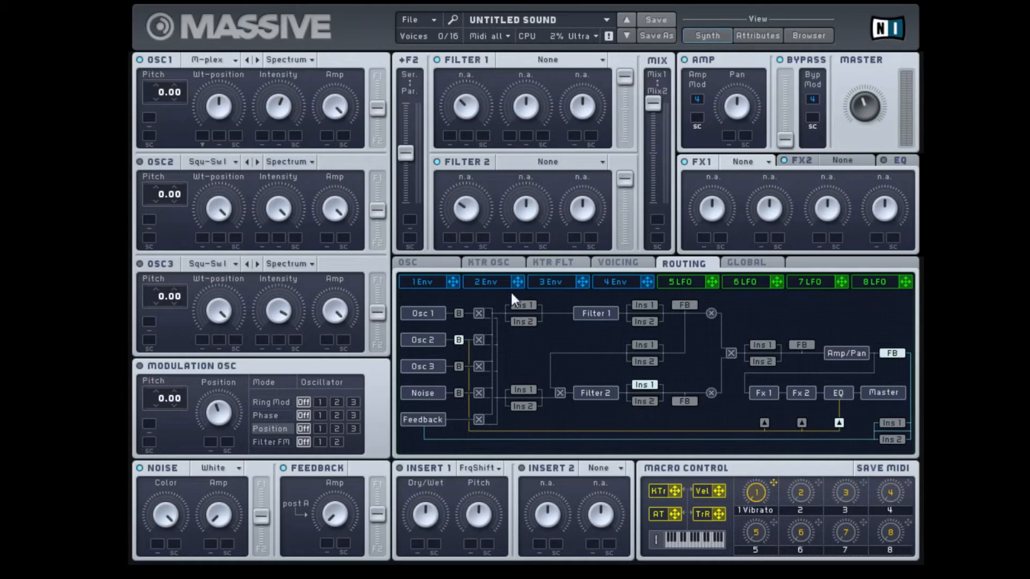
# Route the bypass signal from Osc 1 and raise the Bypass level to maximum
pyautogui.moveTo(783, 68); pyautogui.dragTo(787, 112)
pyautogui.click(458, 339)
pyautogui.click(458, 313)
pyautogui.moveTo(787, 140); pyautogui.dragTo(807, 40)
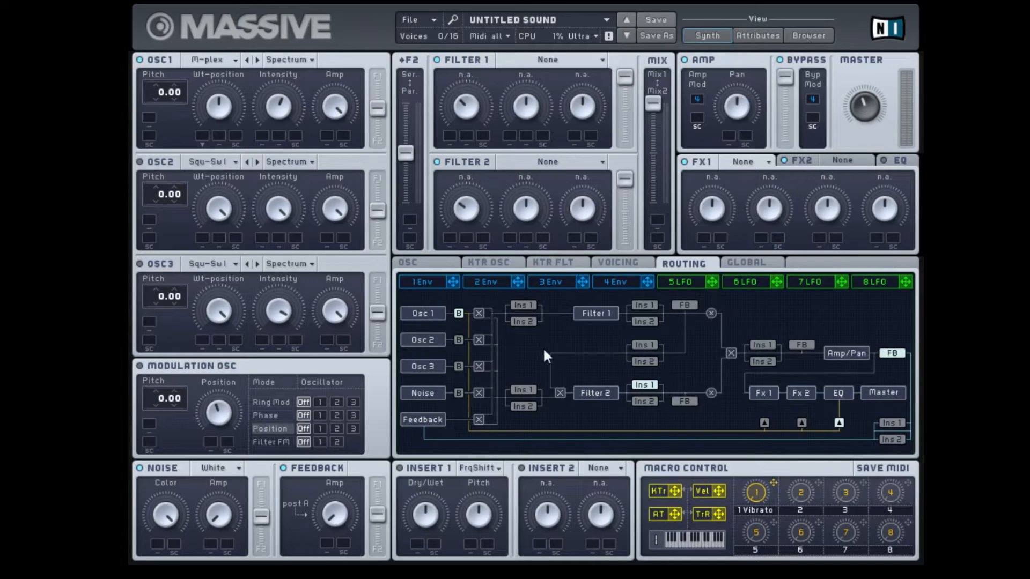
# Raise the Dry/Wet amount of Insert 1, try the Bitcrusher effect and set the insert to None
pyautogui.click(494, 470)
pyautogui.click(434, 477)
pyautogui.click(478, 469)
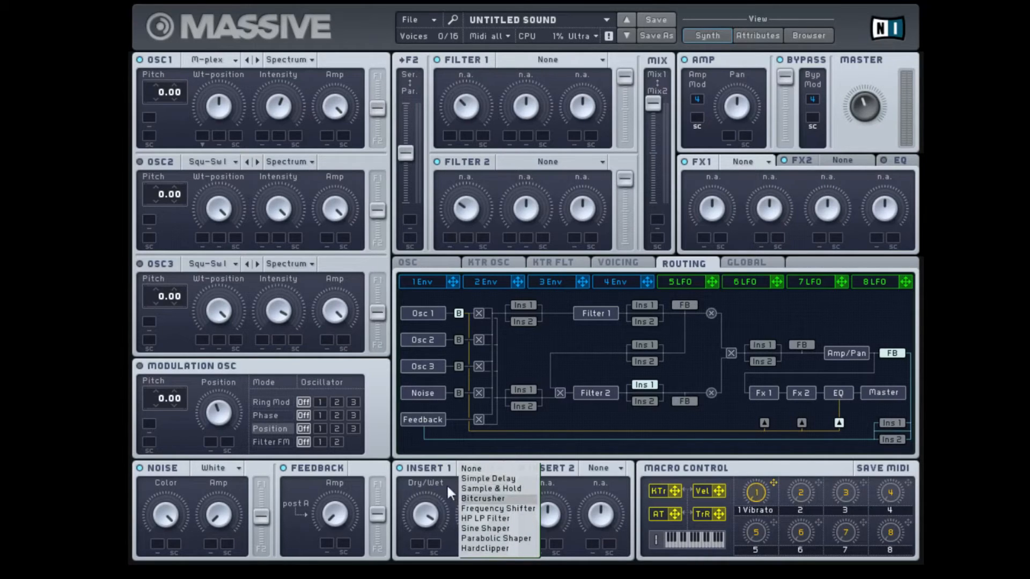
pyautogui.click(491, 498)
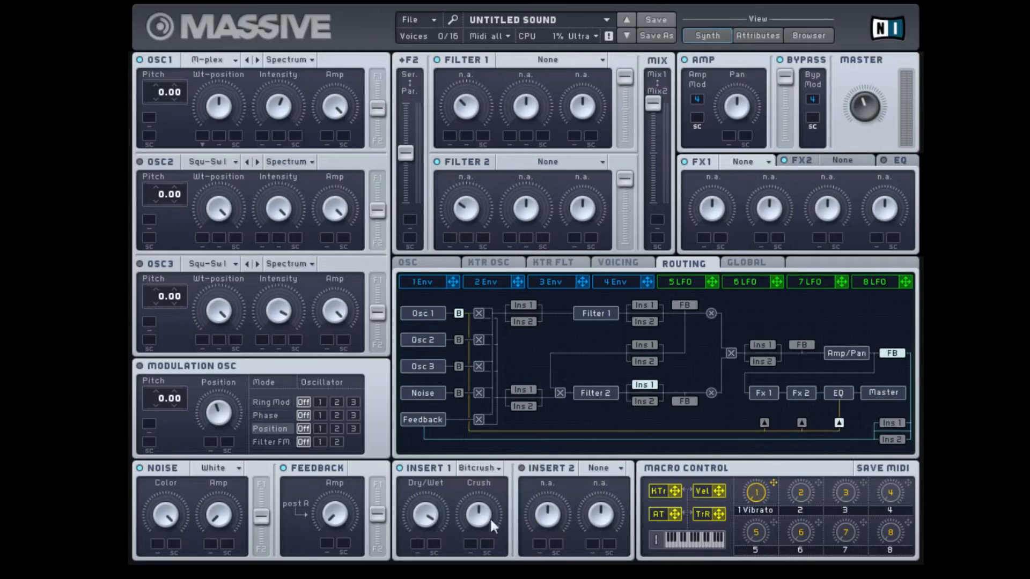
pyautogui.click(474, 465)
pyautogui.click(474, 470)
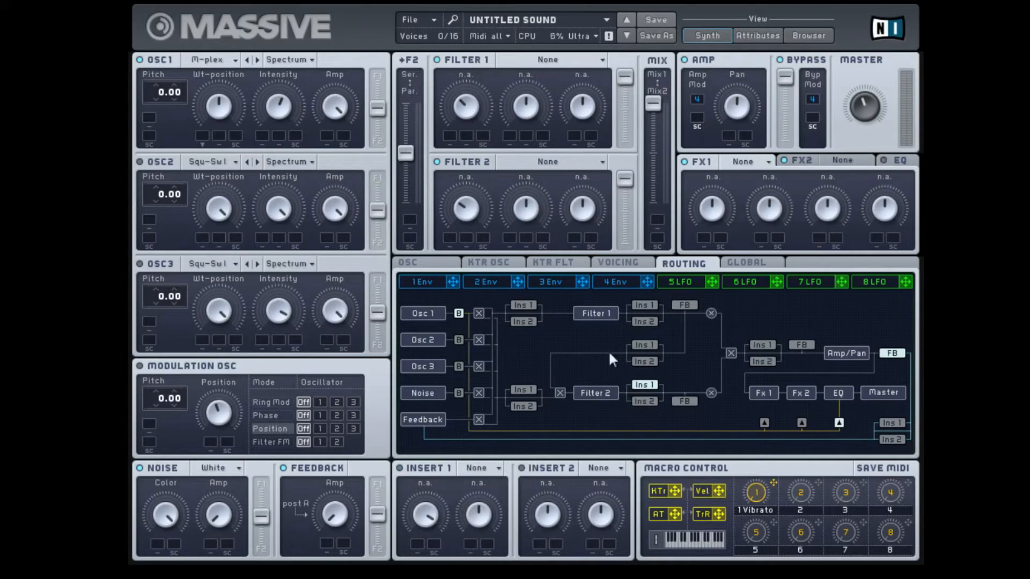
# Try the bypass return points at Fx 1 and Fx 2 in the routing, leaving the return at Fx 1
pyautogui.click(763, 423)
pyautogui.click(801, 423)
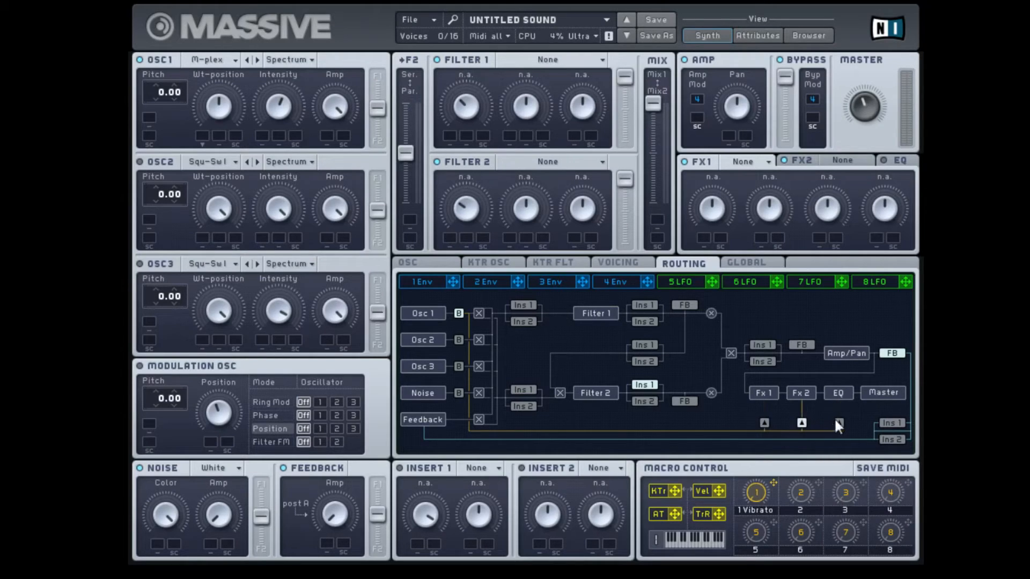
pyautogui.click(801, 423)
pyautogui.click(763, 424)
# Look through the effect types offered for FX1 and view the FX2 section
pyautogui.click(750, 162)
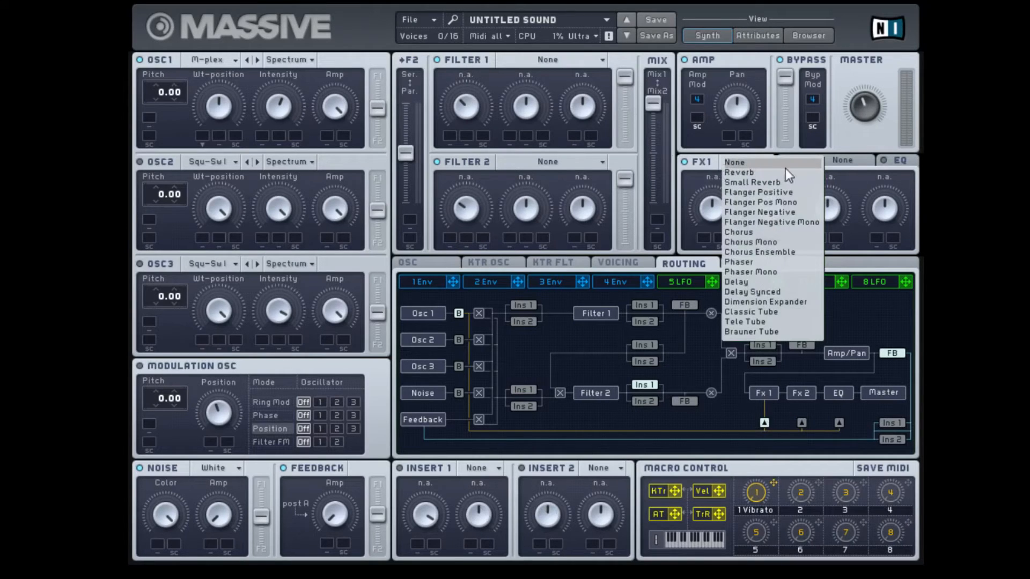
pyautogui.click(709, 163)
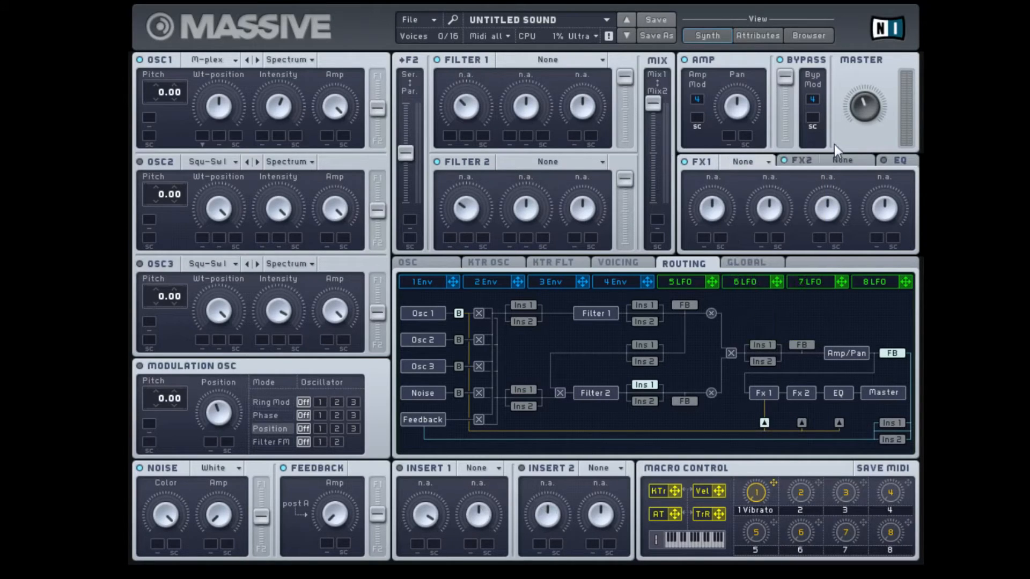
pyautogui.click(832, 159)
pyautogui.click(762, 164)
pyautogui.click(829, 163)
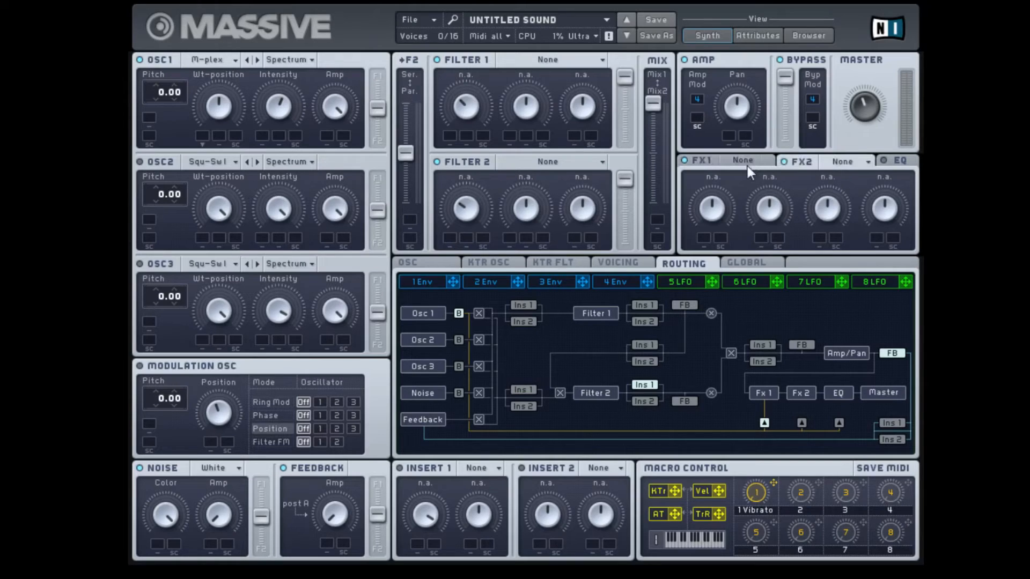
pyautogui.click(746, 165)
pyautogui.click(743, 162)
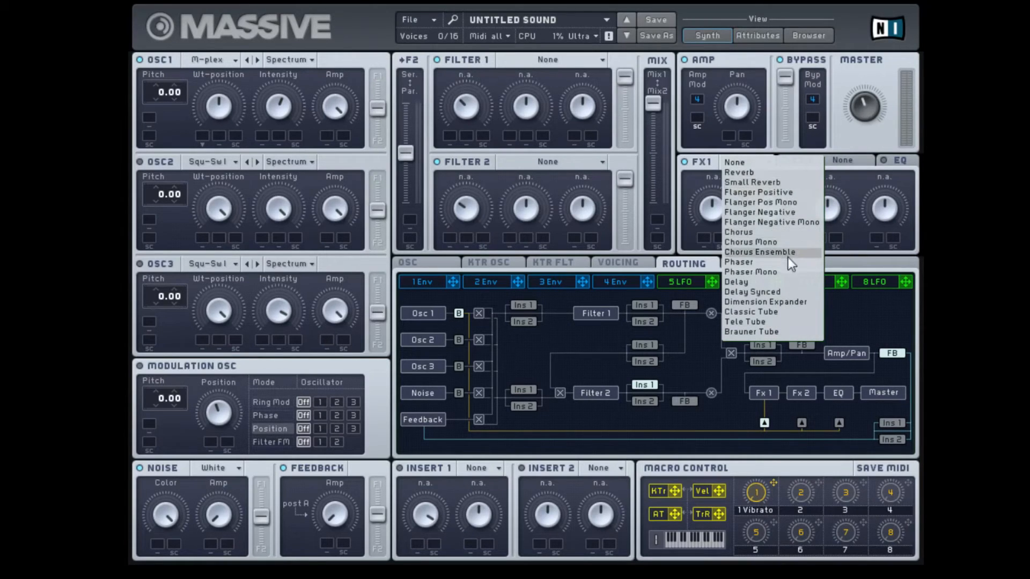
pyautogui.click(716, 165)
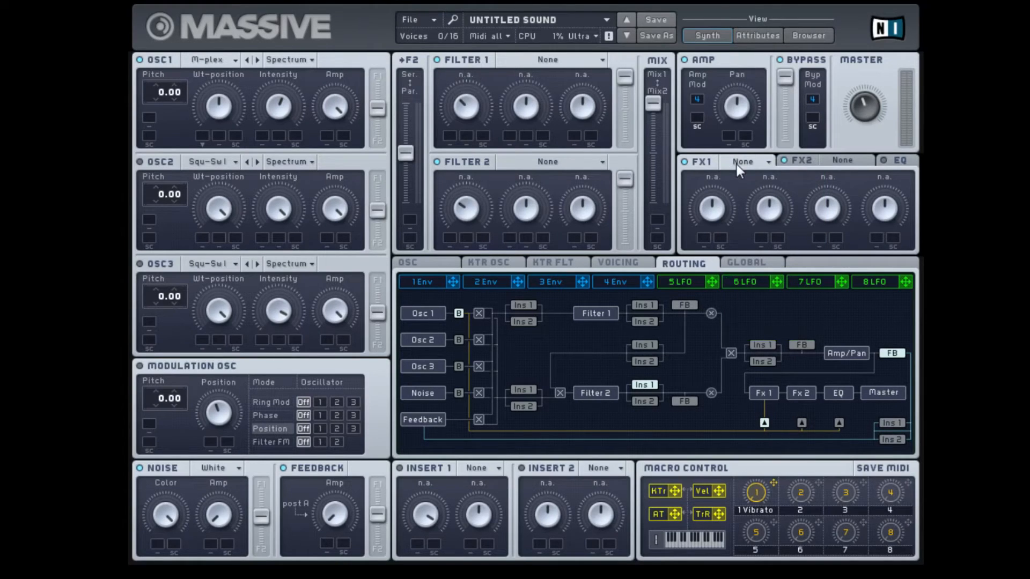
# Try the Flanger Positive effect in FX1 and reset the slot to None
pyautogui.click(736, 164)
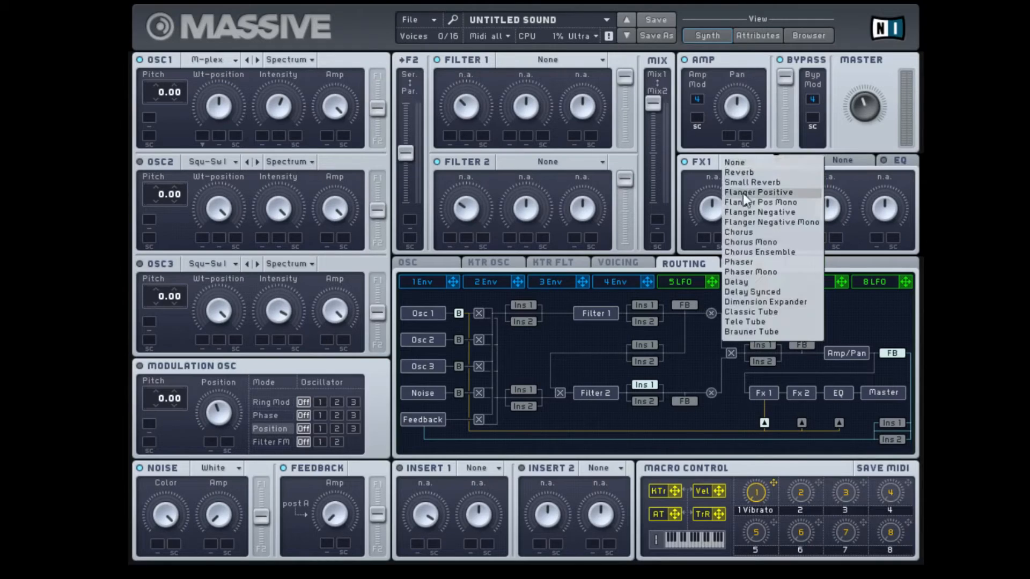
pyautogui.click(742, 197)
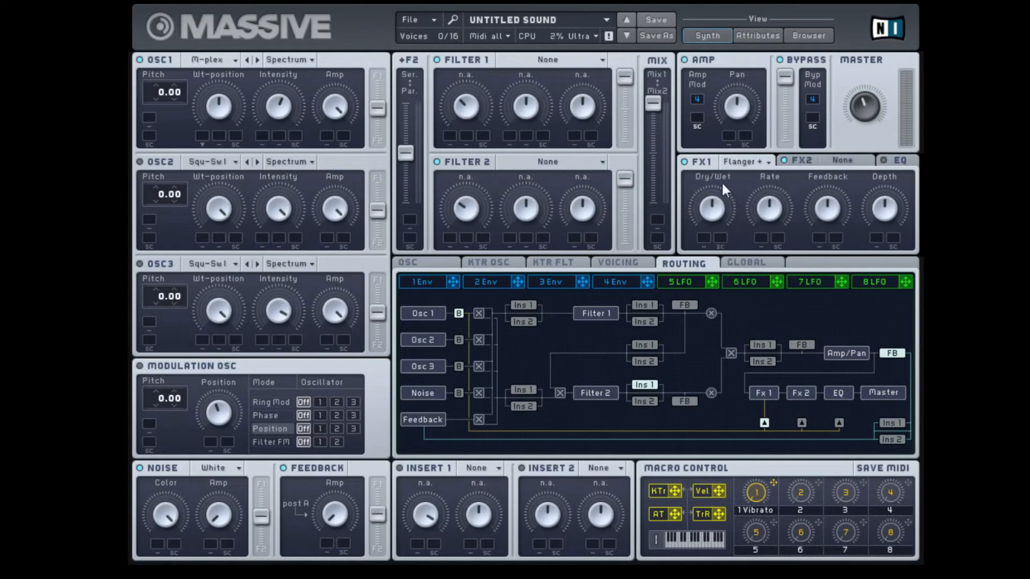
pyautogui.click(742, 162)
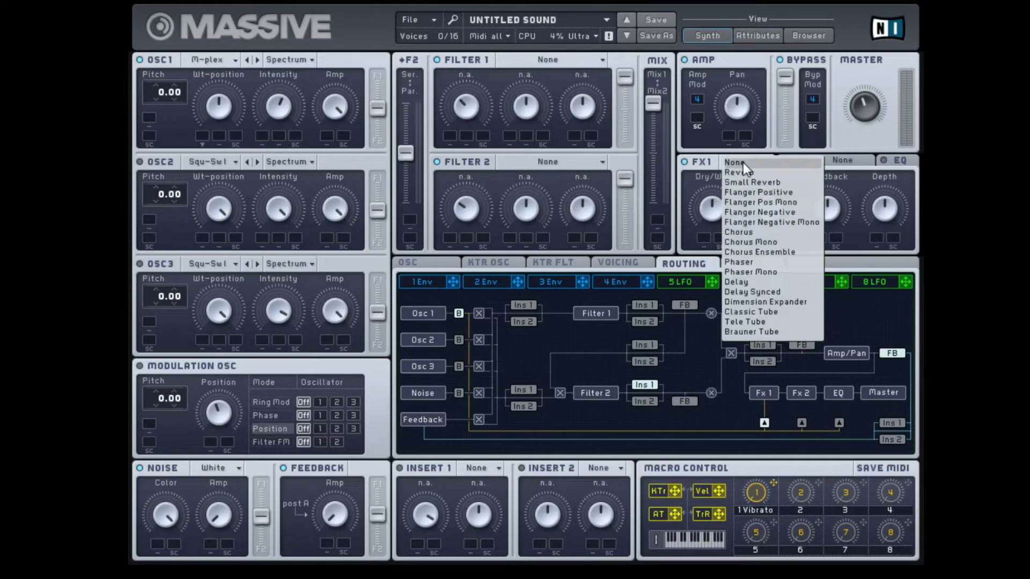
pyautogui.click(742, 163)
# Show the EQ controls and the settings of envelope 1
pyautogui.click(893, 161)
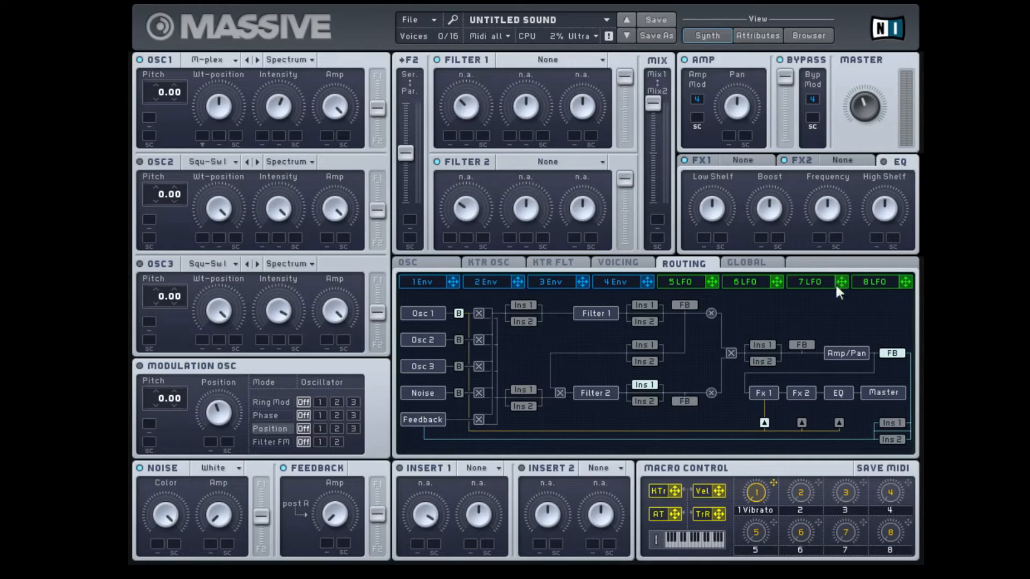
pyautogui.click(425, 284)
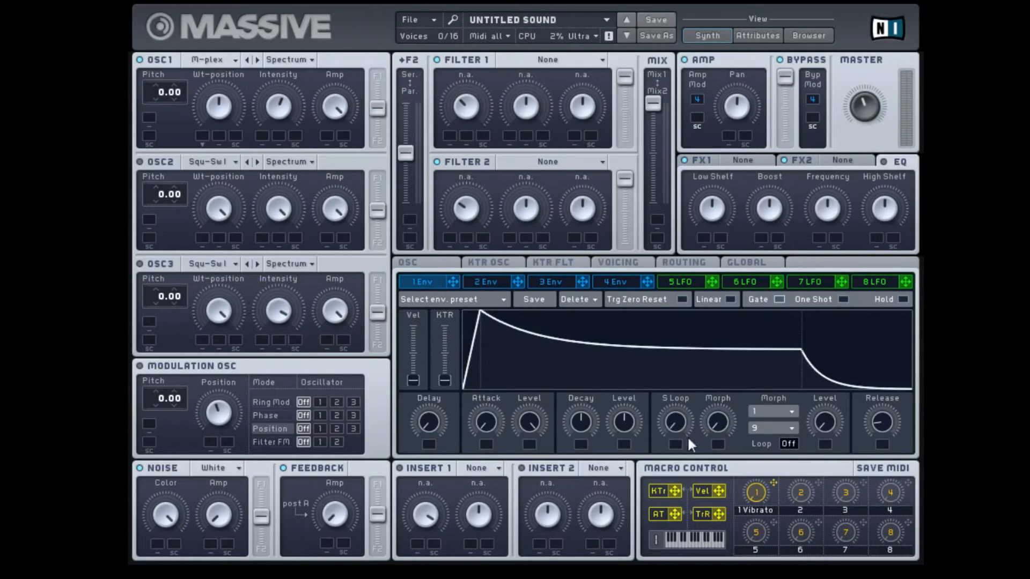
# Try looping envelope 1 while varying its Morph and S Loop amounts, and switch the loop back to Off
pyautogui.moveTo(790, 442); pyautogui.dragTo(793, 437)
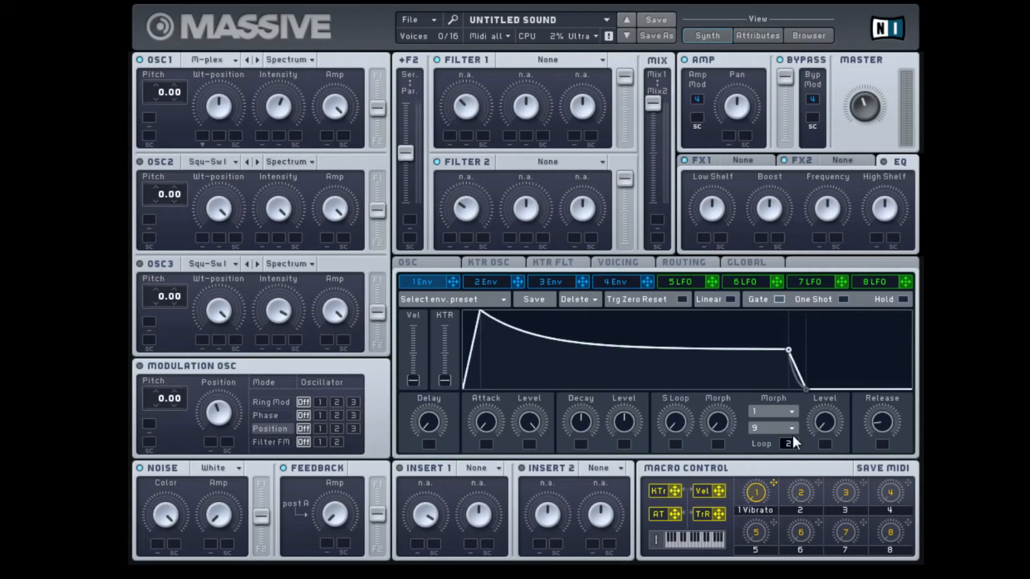
pyautogui.moveTo(720, 422); pyautogui.dragTo(723, 384)
pyautogui.moveTo(677, 422); pyautogui.dragTo(683, 383)
pyautogui.moveTo(711, 419); pyautogui.dragTo(719, 461)
pyautogui.moveTo(677, 424); pyautogui.dragTo(679, 512)
pyautogui.moveTo(787, 442); pyautogui.dragTo(787, 453)
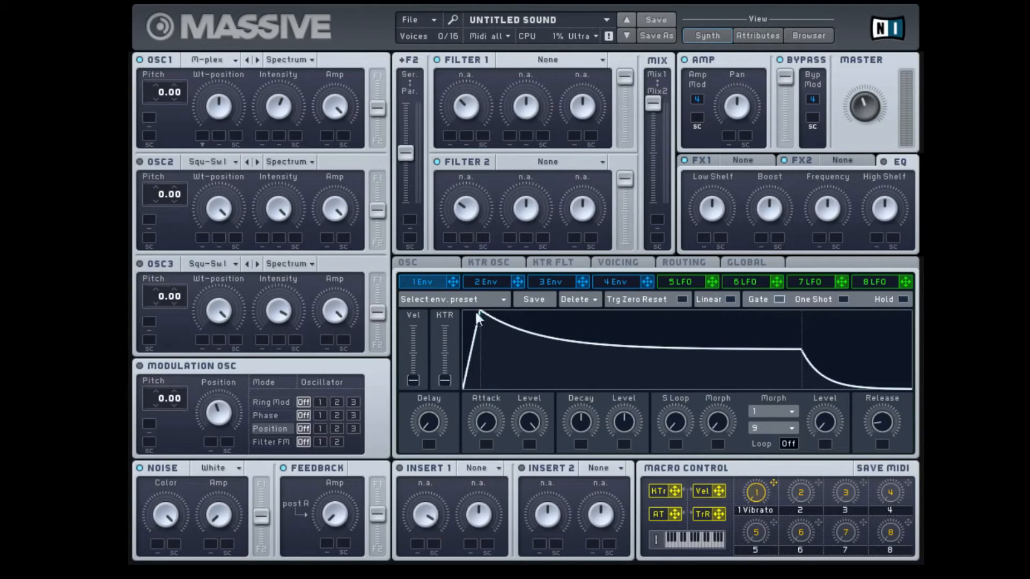
# View the settings of envelopes 2, 3 and 4 in turn
pyautogui.click(477, 281)
pyautogui.click(545, 283)
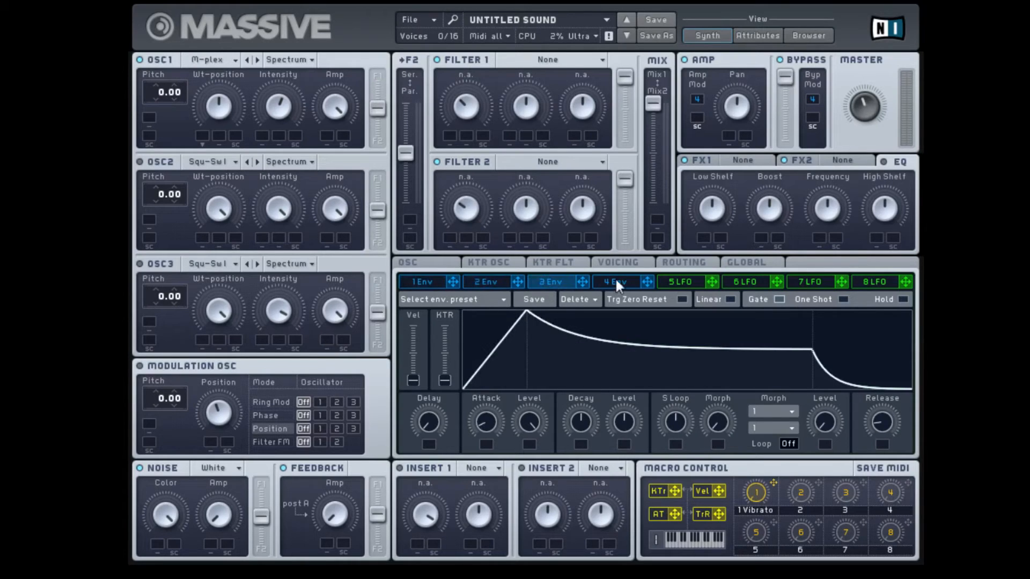
pyautogui.click(616, 281)
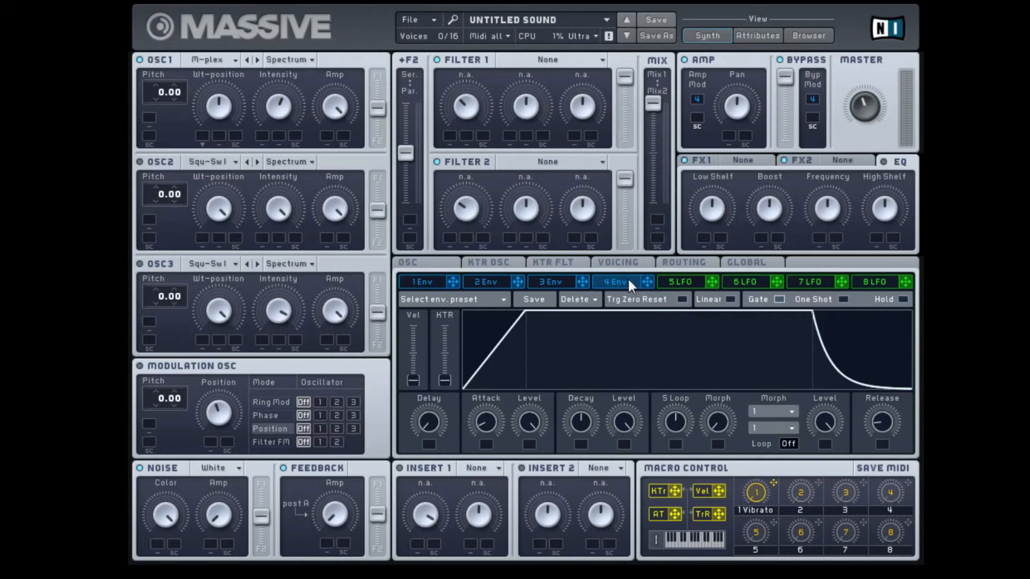
# Show modulator 5 LFO and load the Edge Sine preset into it
pyautogui.click(680, 282)
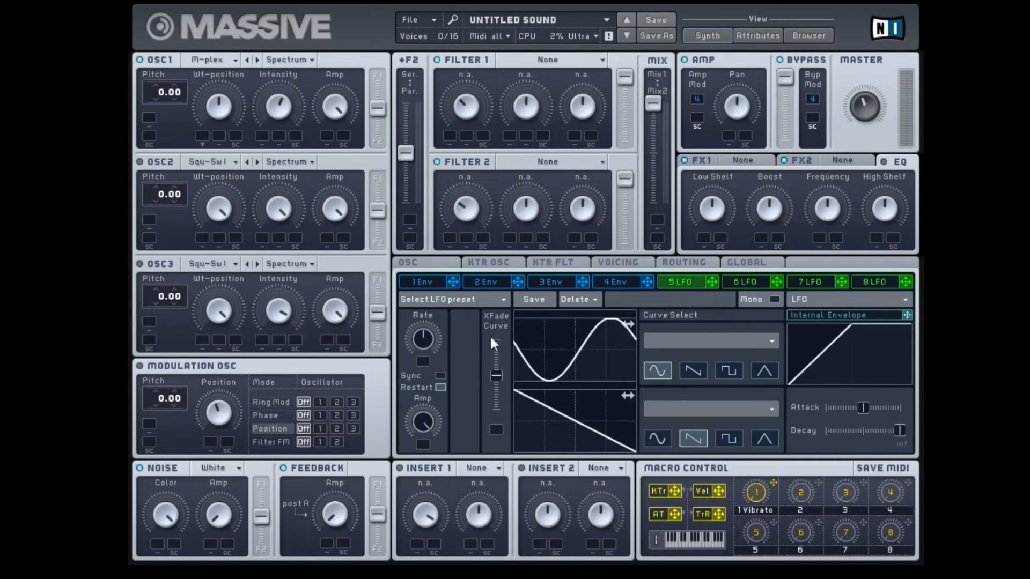
pyautogui.click(477, 299)
pyautogui.moveTo(433, 306)
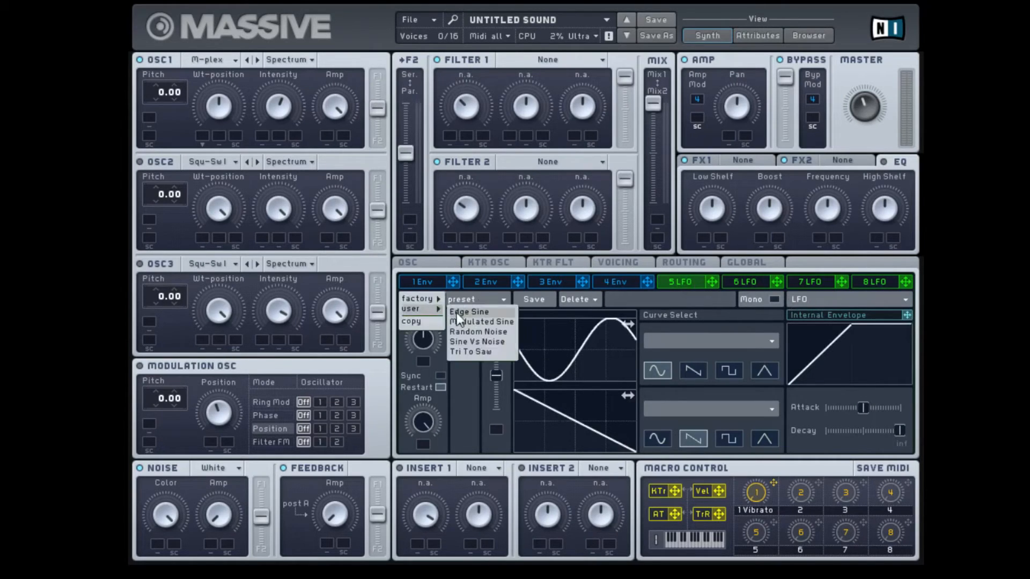
pyautogui.click(482, 312)
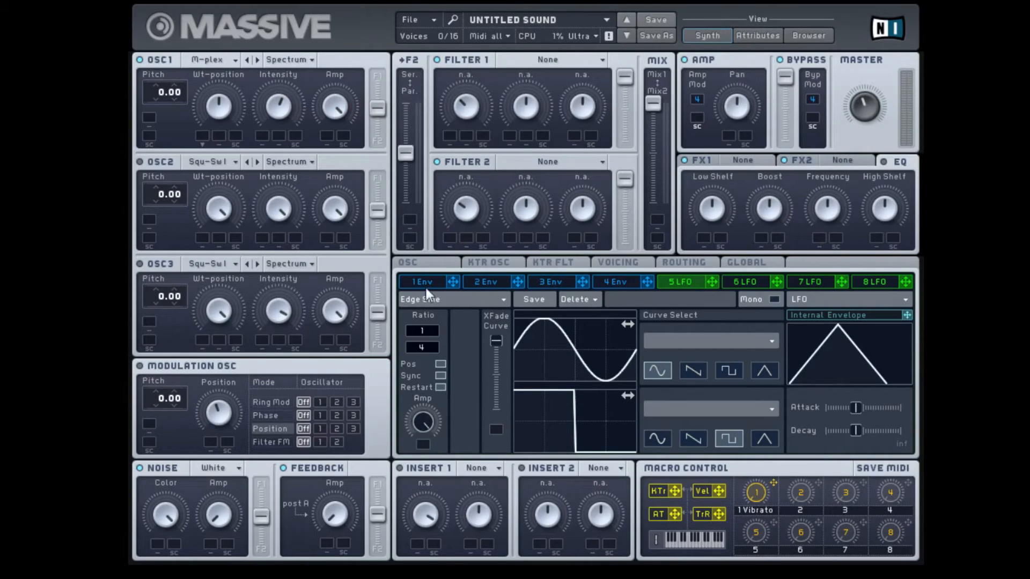
# View the settings of LFO 6 and LFO 7, and return to LFO 5
pyautogui.moveTo(459, 289); pyautogui.dragTo(522, 315)
pyautogui.click(742, 284)
pyautogui.click(794, 282)
pyautogui.click(689, 283)
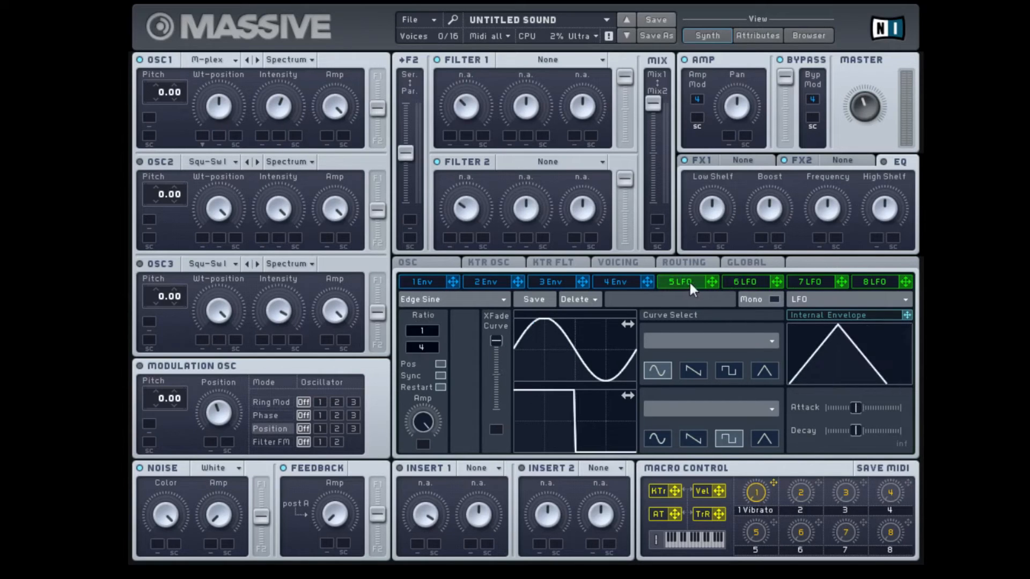
# Try LFO 5 synced with a 6/4 ratio and leave Sync turned off
pyautogui.click(444, 374)
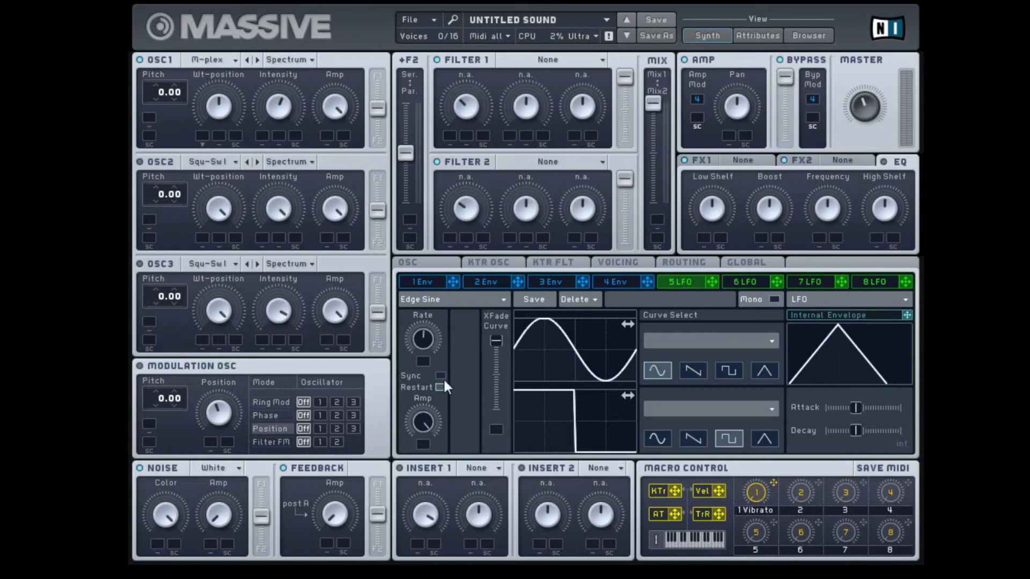
pyautogui.click(441, 375)
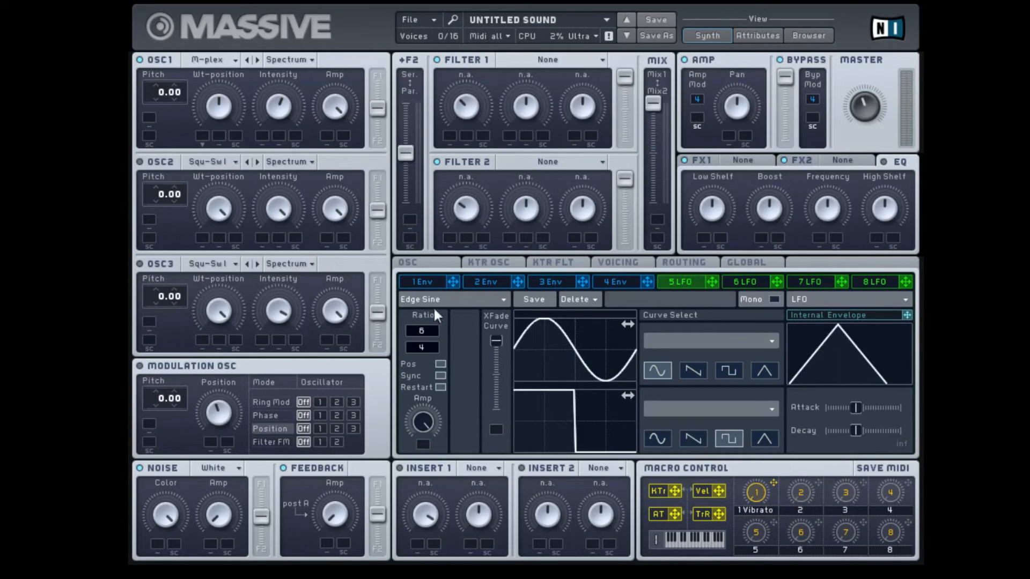
pyautogui.click(440, 375)
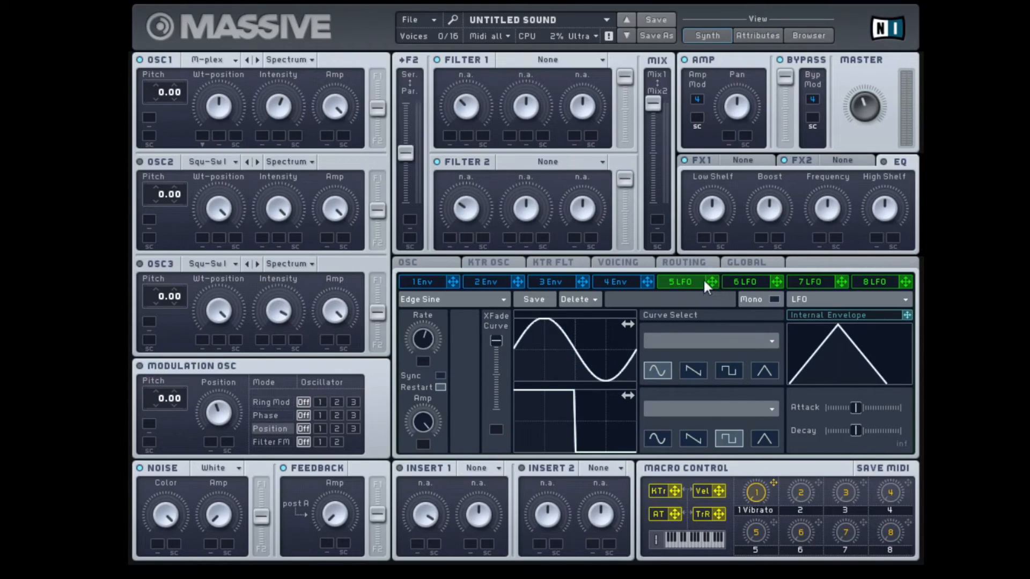
# Try the Performer and Stepper modes on modulator 5 and return it to LFO mode
pyautogui.click(841, 298)
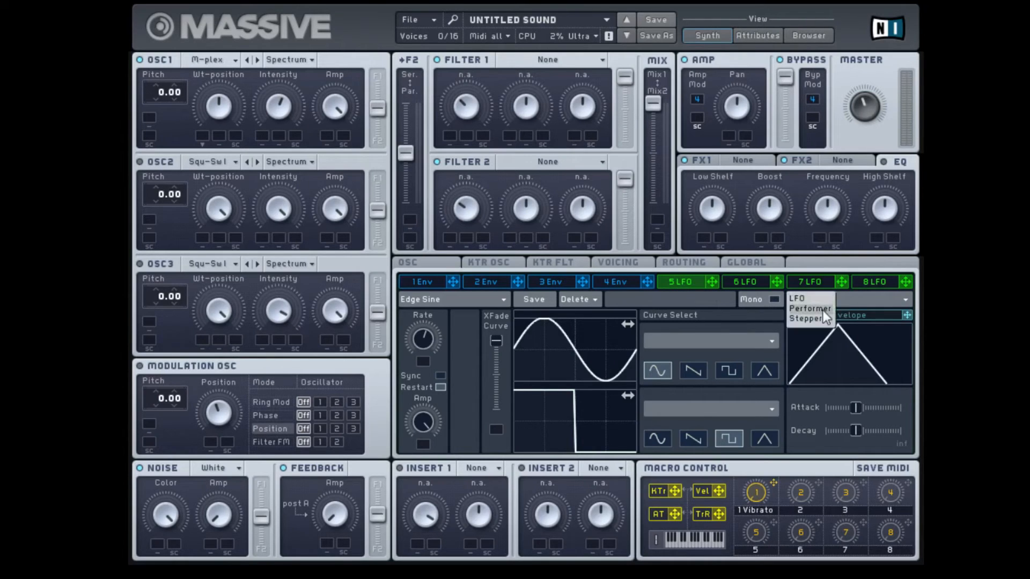
pyautogui.click(756, 313)
pyautogui.click(836, 302)
pyautogui.click(826, 313)
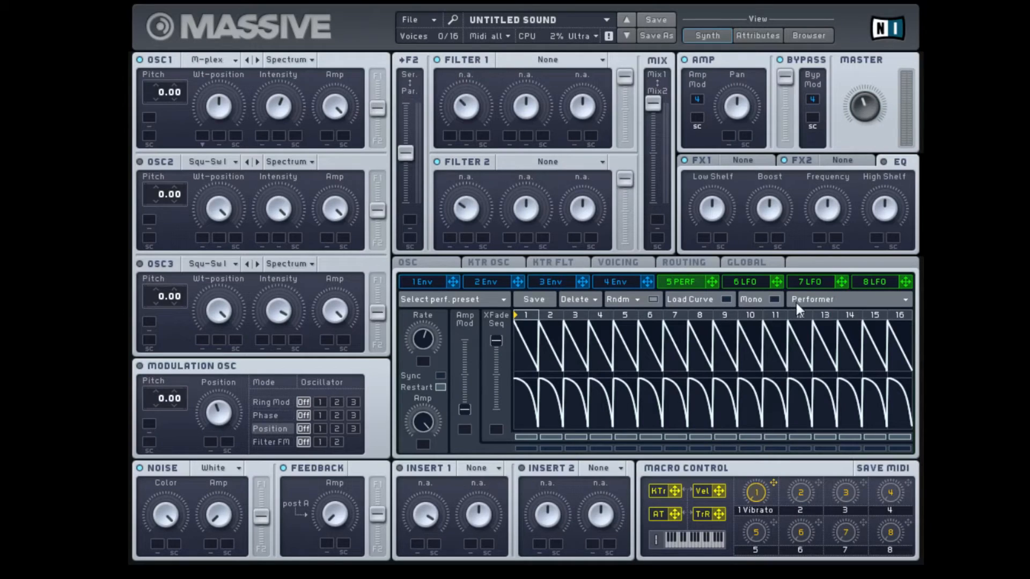
pyautogui.click(796, 303)
pyautogui.click(818, 318)
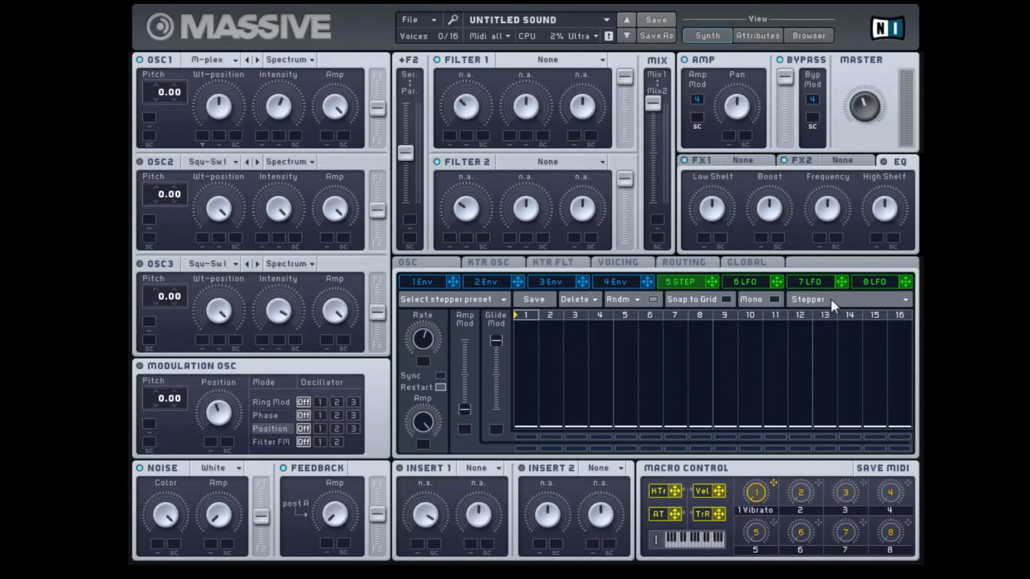
pyautogui.click(829, 297)
pyautogui.click(815, 312)
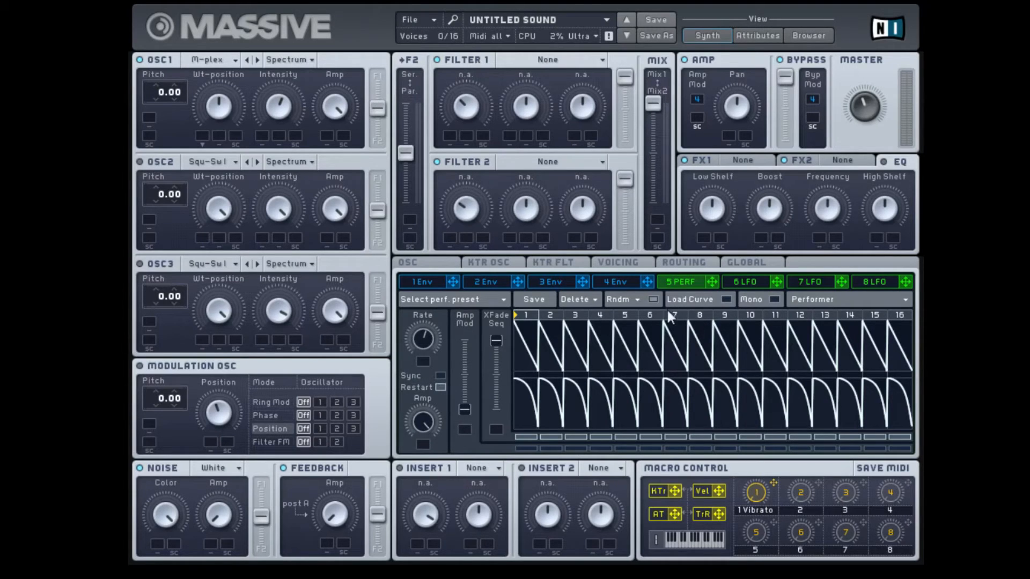
pyautogui.click(787, 298)
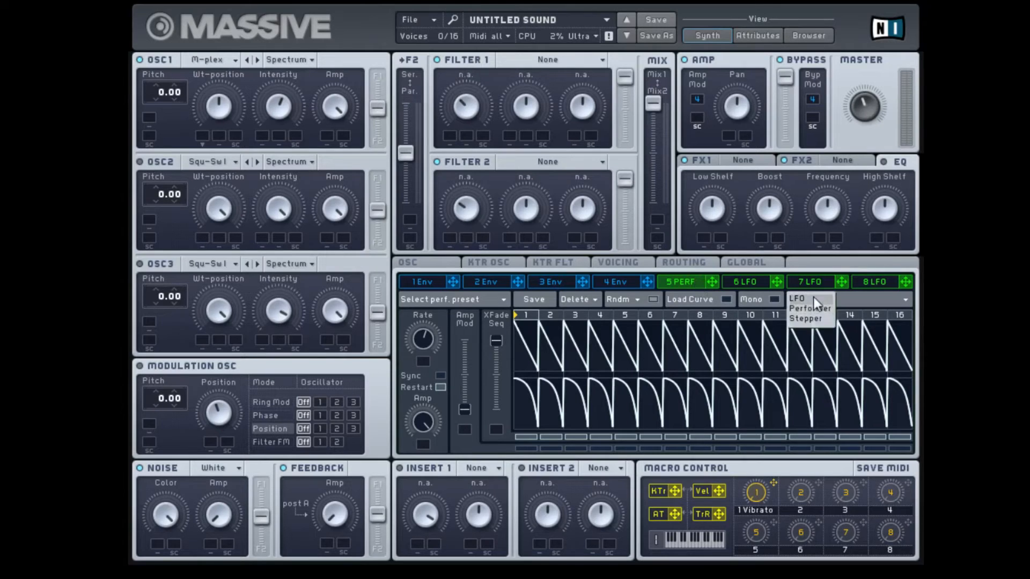
pyautogui.click(818, 317)
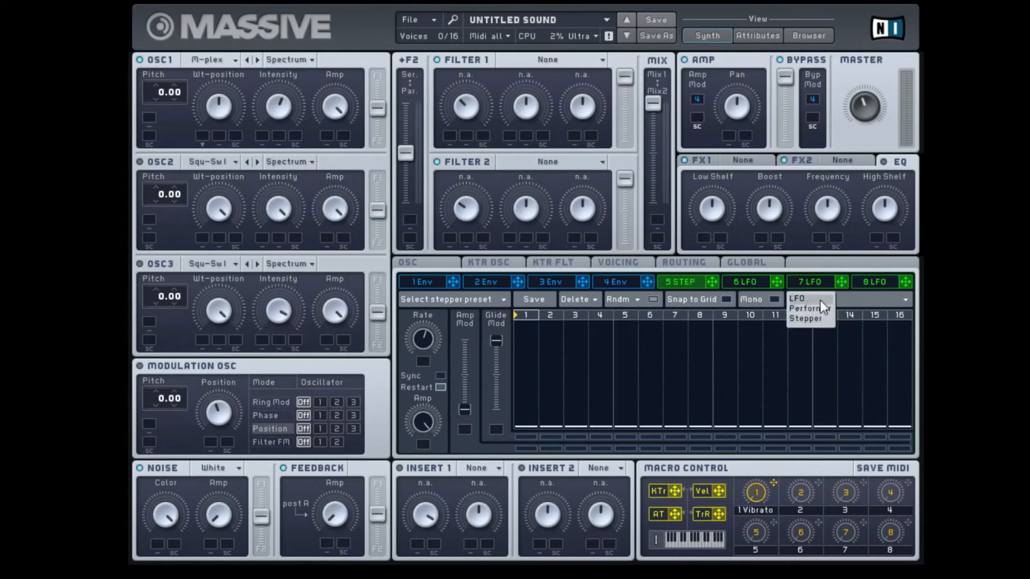
pyautogui.click(817, 299)
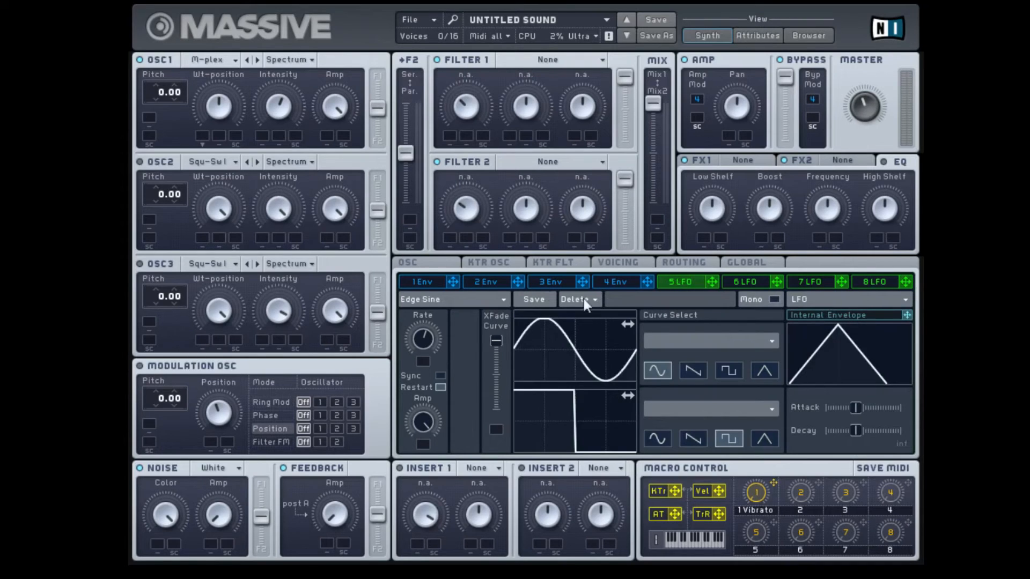
# Show the general oscillator settings, toggle Restart via Gate on and off, and lower the Glide Time
pyautogui.click(423, 262)
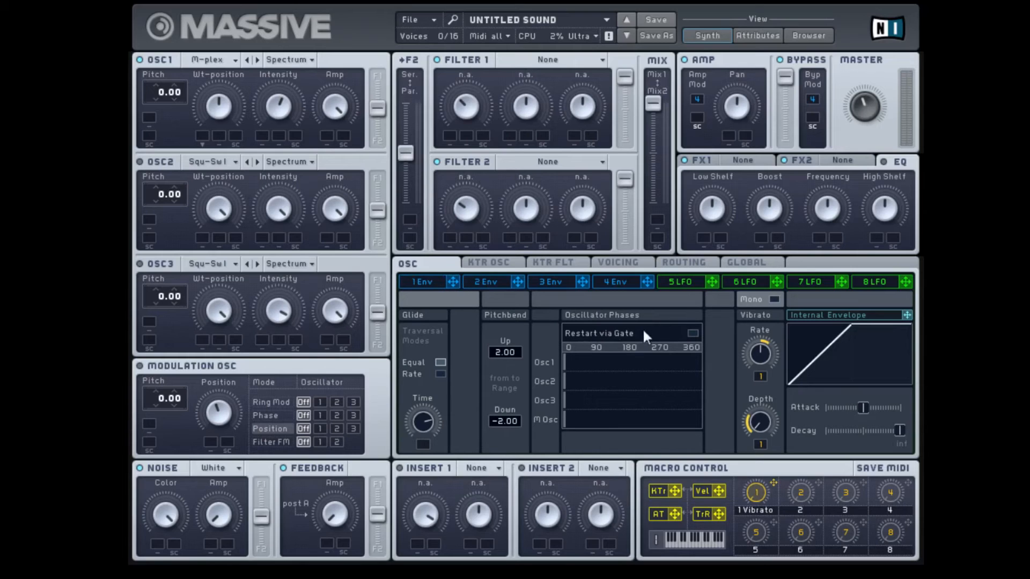
pyautogui.click(695, 333)
pyautogui.click(692, 334)
pyautogui.moveTo(424, 419); pyautogui.dragTo(438, 476)
# View the oscillator key tracking, filter key tracking and voicing settings in turn
pyautogui.click(501, 266)
pyautogui.click(542, 266)
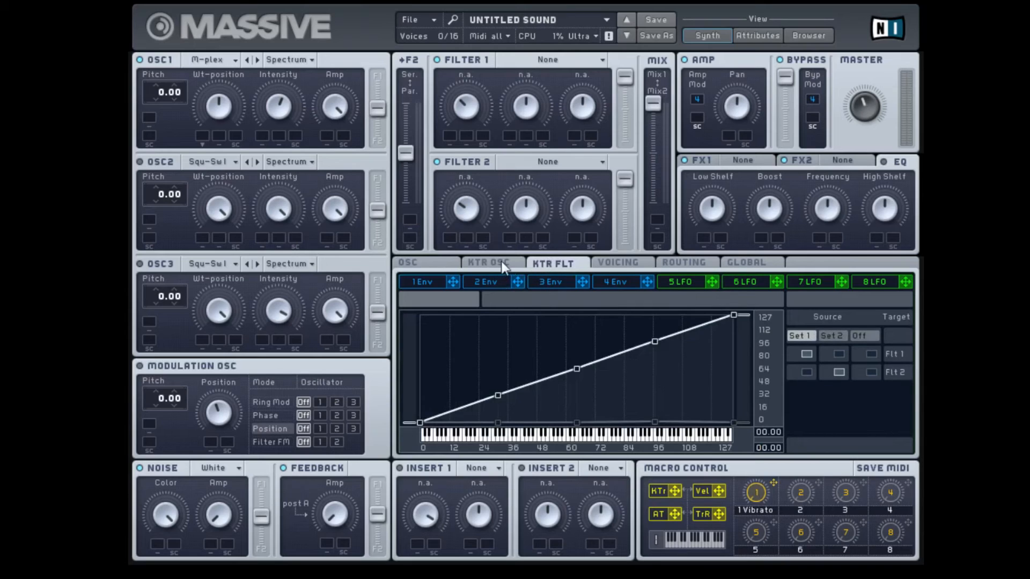
pyautogui.click(612, 267)
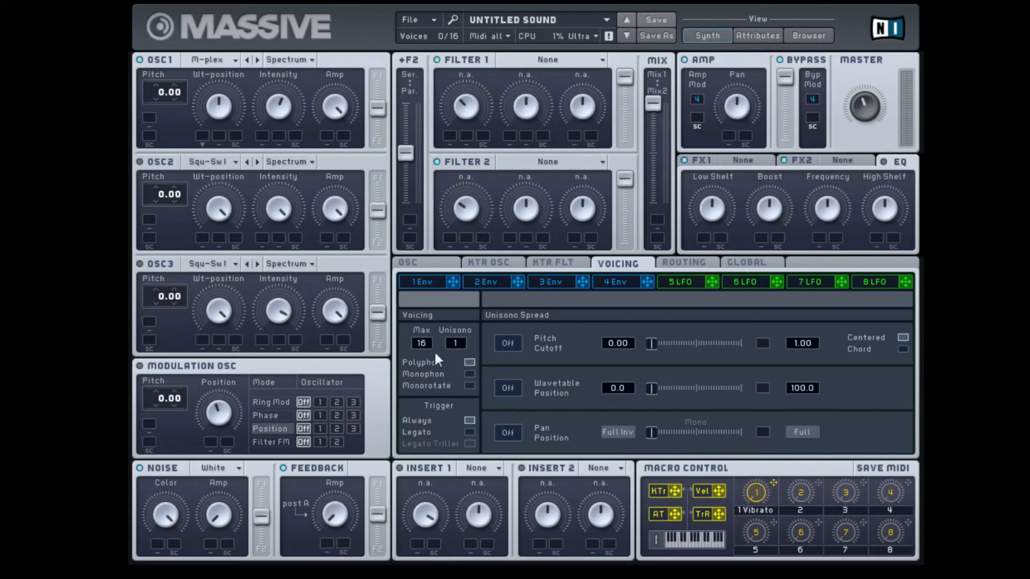
# Try the Monorotate and Monophon voicing modes and return the voicing to Polyphon
pyautogui.click(466, 384)
pyautogui.click(469, 362)
pyautogui.click(469, 374)
pyautogui.click(470, 362)
pyautogui.click(466, 386)
pyautogui.click(468, 363)
# View the routing, filter key tracking, global and LFO 8 settings, ending on the global settings
pyautogui.click(684, 262)
pyautogui.click(555, 265)
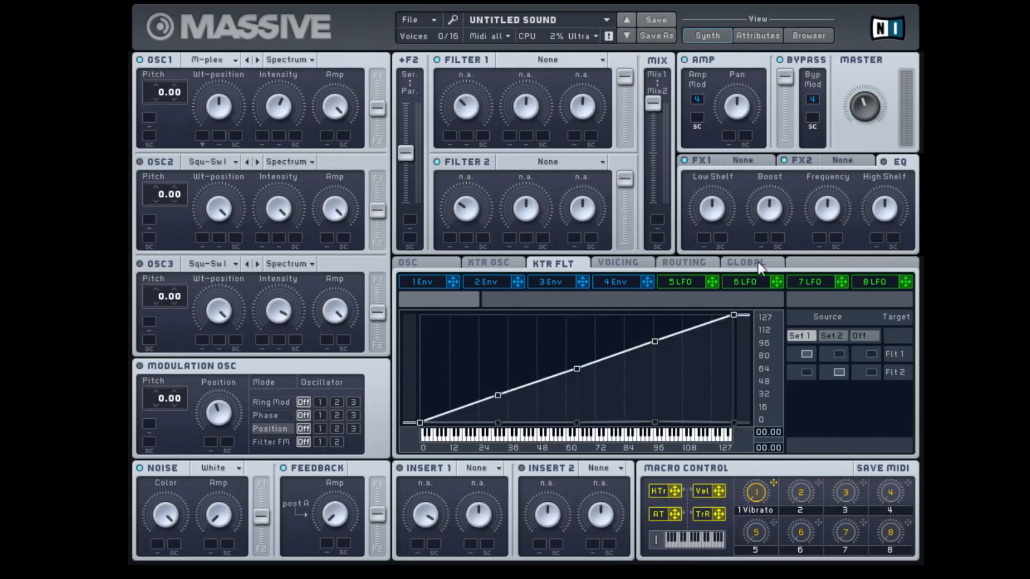
pyautogui.click(758, 262)
pyautogui.click(690, 265)
pyautogui.click(748, 262)
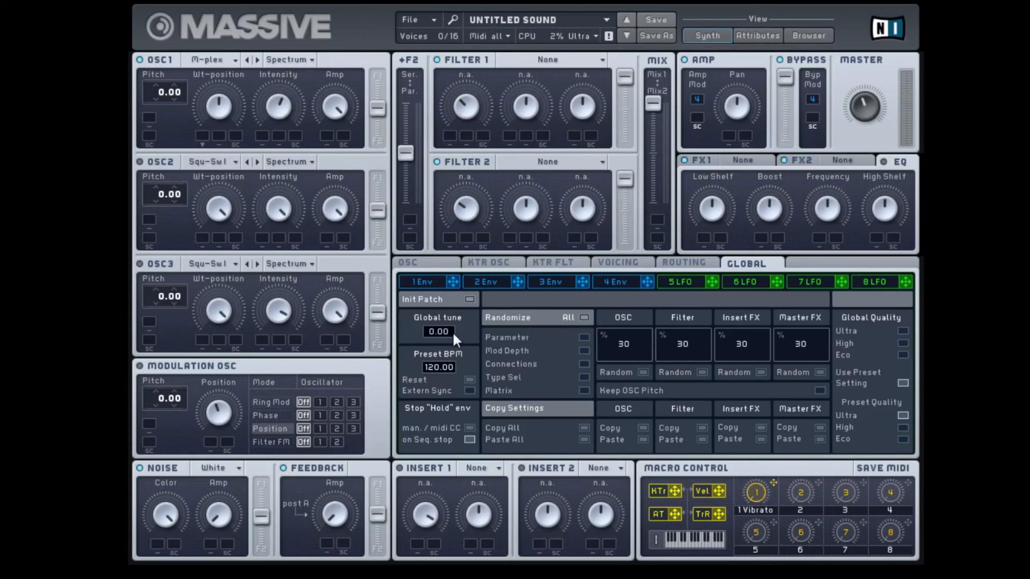
pyautogui.click(533, 268)
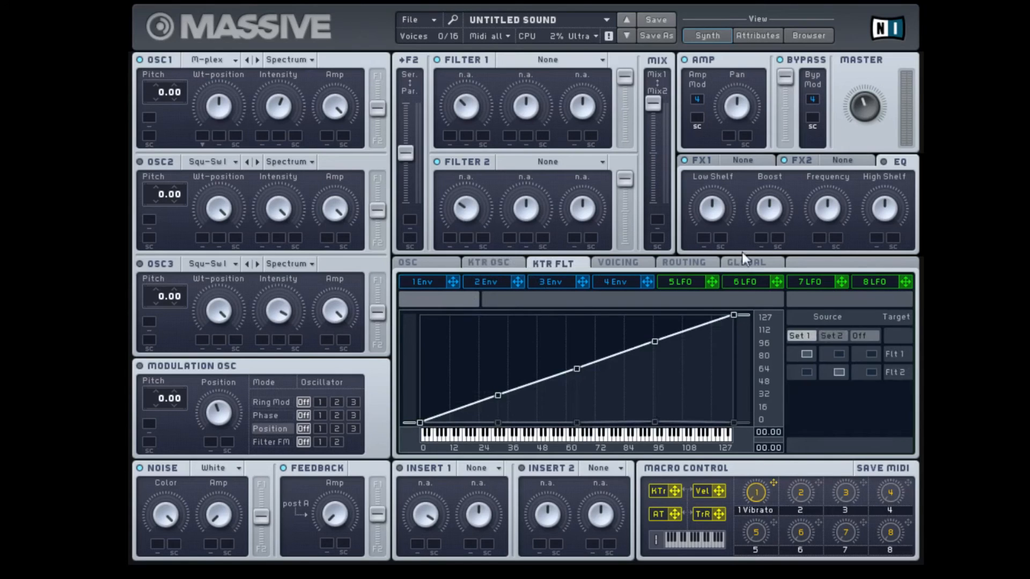
pyautogui.click(867, 282)
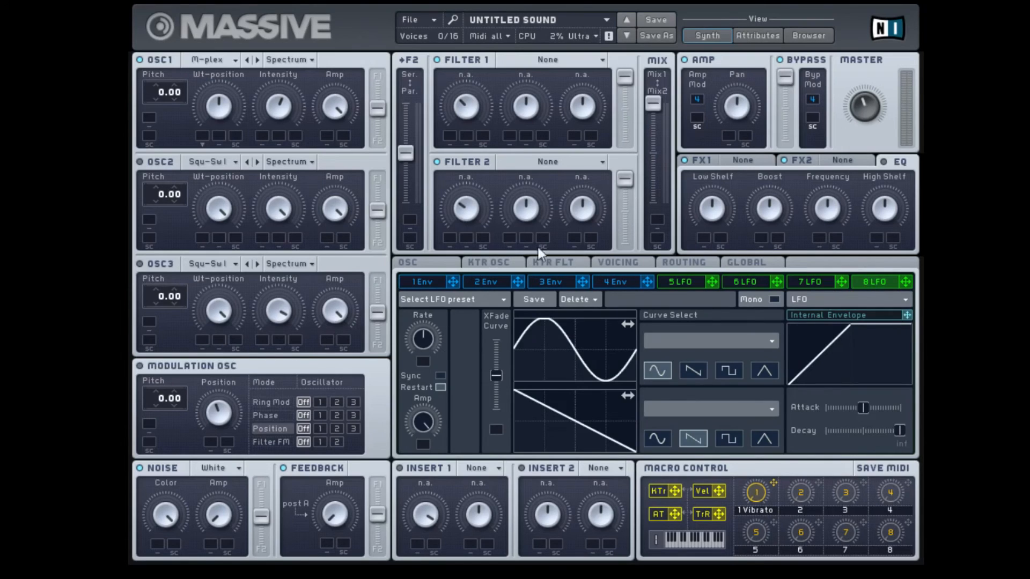
pyautogui.click(757, 263)
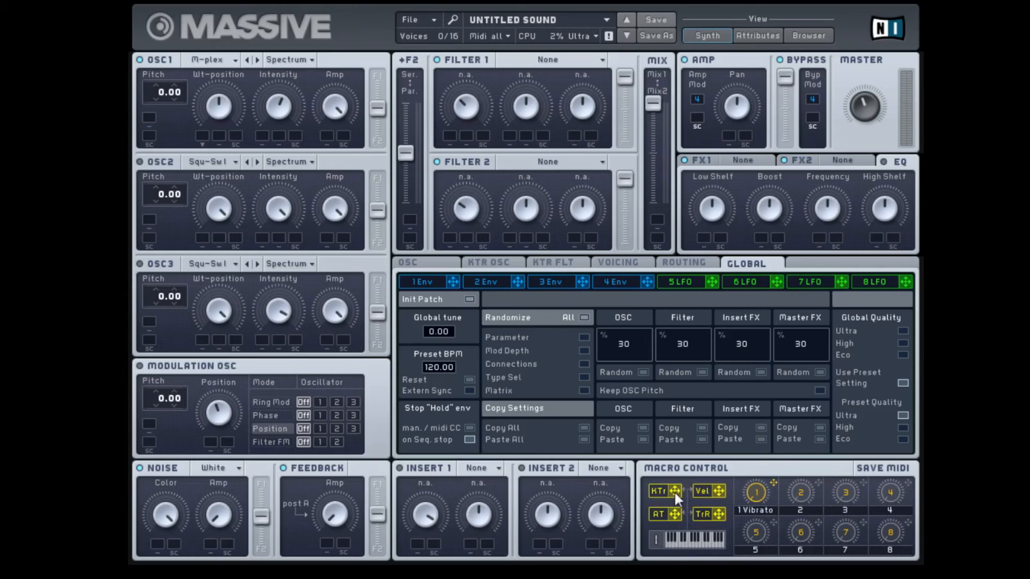
# Try picking up the aftertouch and macro 2 modulation handles for assignment to a parameter
pyautogui.moveTo(674, 515); pyautogui.dragTo(417, 387)
pyautogui.moveTo(819, 485); pyautogui.dragTo(789, 474)
# Review the routing, voicing, filter key tracking, oscillator key tracking and general oscillator settings in turn
pyautogui.click(697, 263)
pyautogui.click(609, 266)
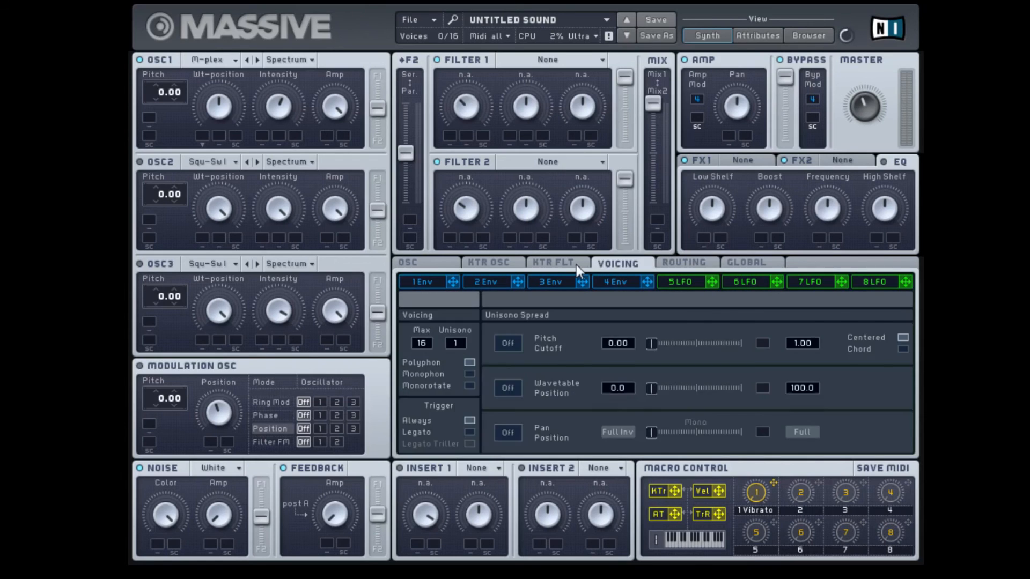
pyautogui.click(576, 264)
pyautogui.click(507, 258)
pyautogui.click(426, 259)
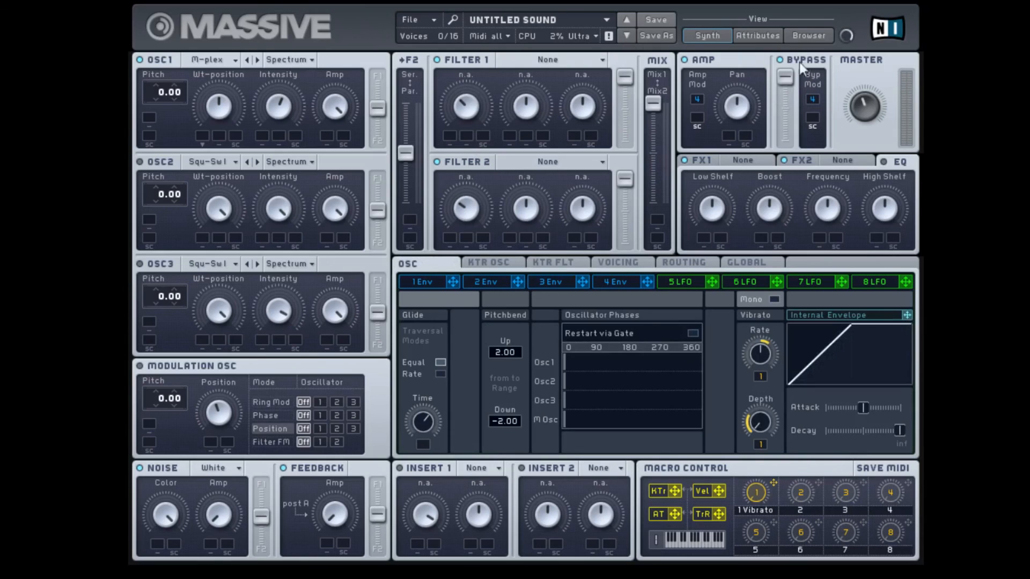
# Look at the Attributes and Browser views and return to the Synth view
pyautogui.click(766, 34)
pyautogui.click(795, 38)
pyautogui.click(758, 39)
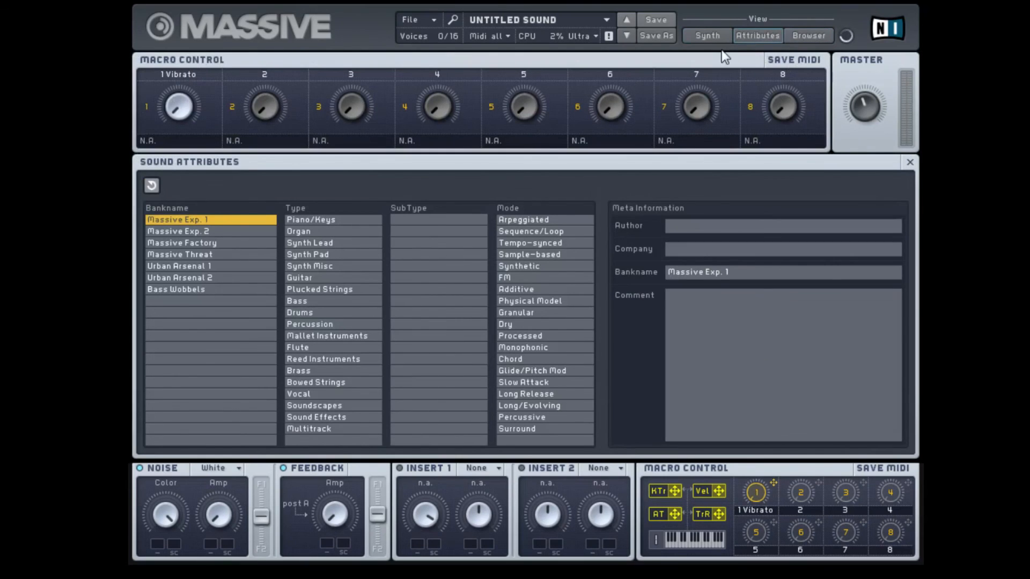
pyautogui.click(722, 39)
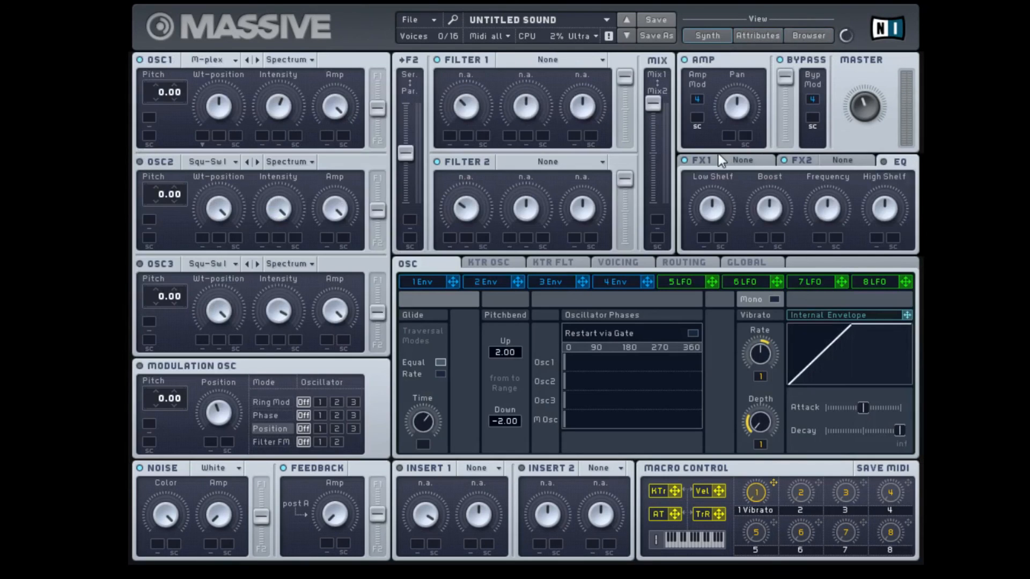